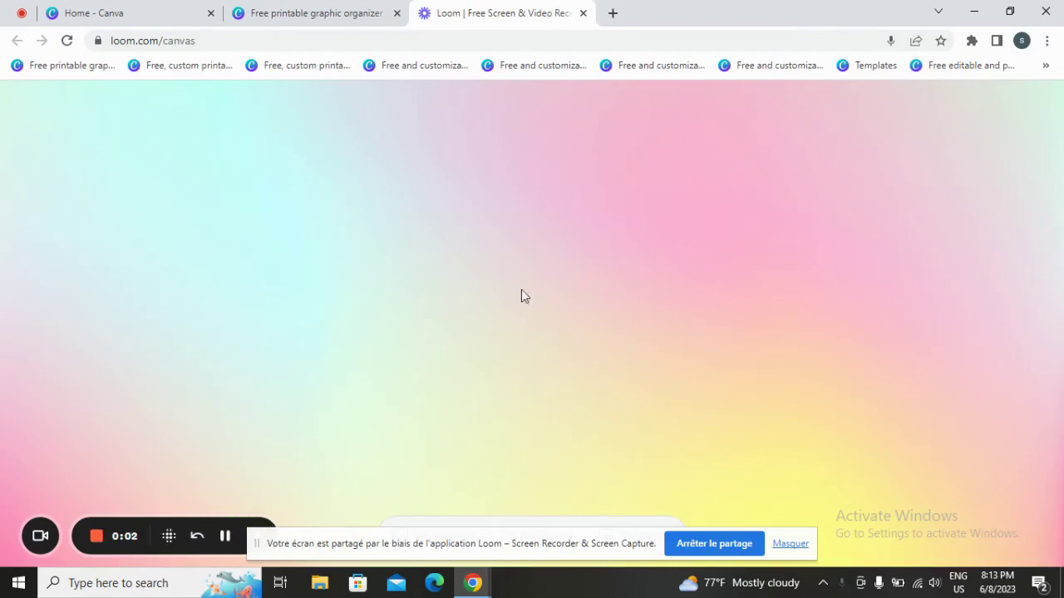
Switch from the Loom tab to the Canva home page after glancing at the graphic organizer templates tab
click(71, 10)
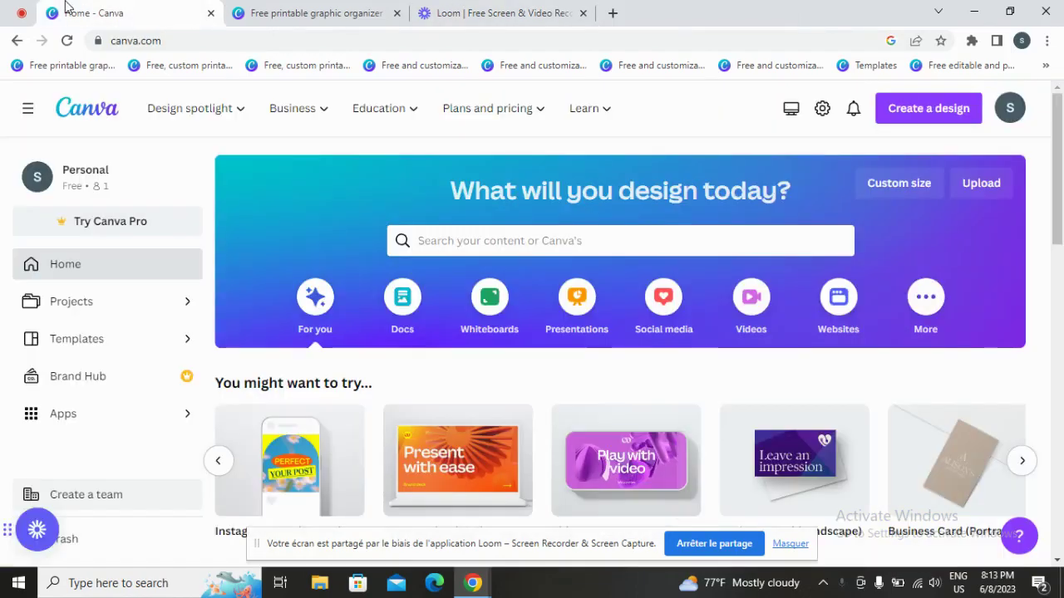
click(360, 11)
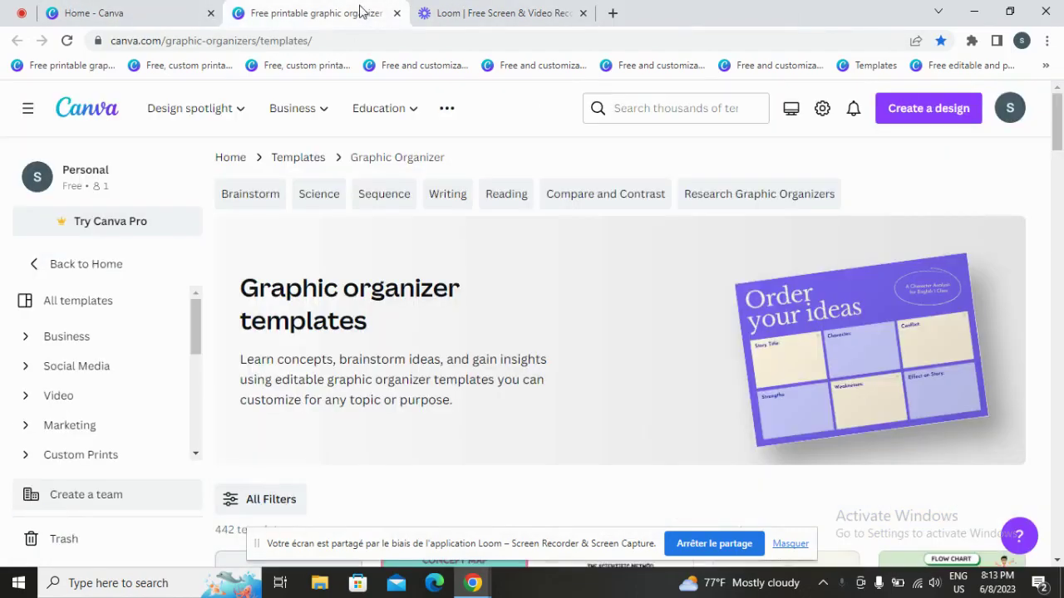
click(135, 10)
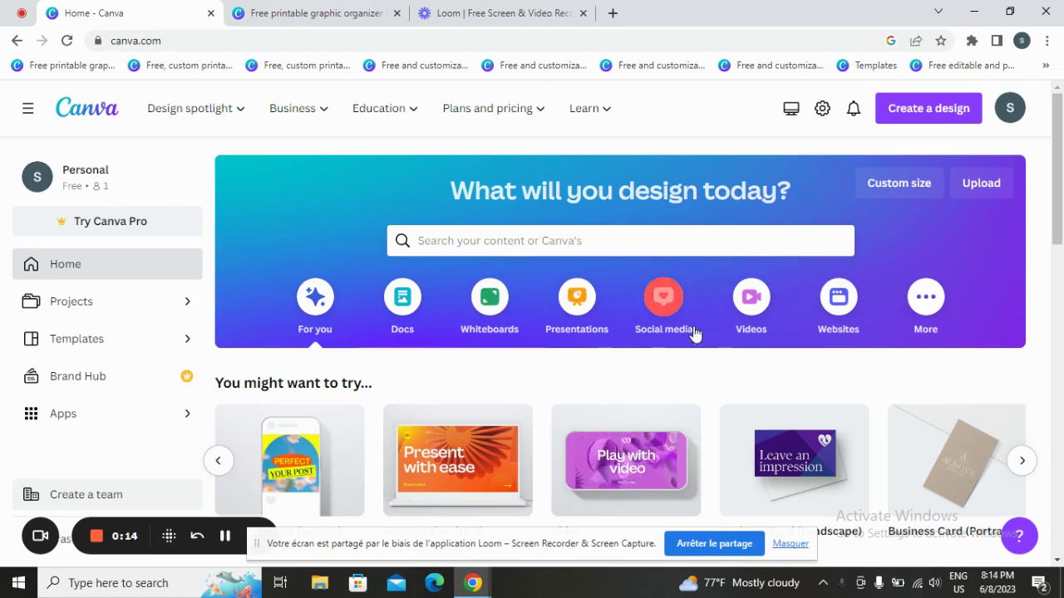
Scroll through the Recent designs on the Canva home page
scroll(689, 473, down, 2)
scroll(689, 472, down, 5)
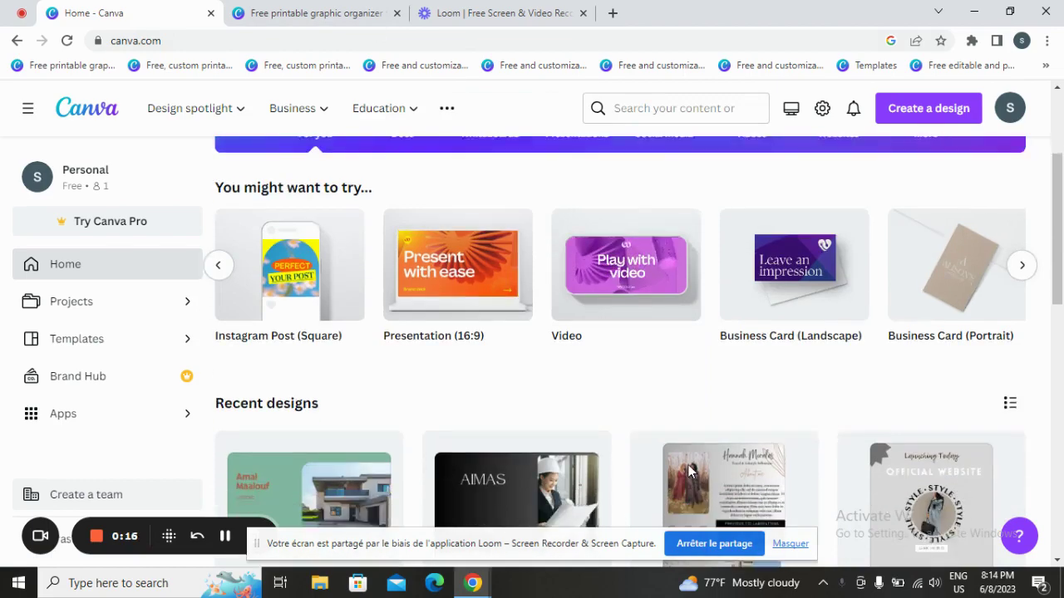
scroll(689, 472, down, 8)
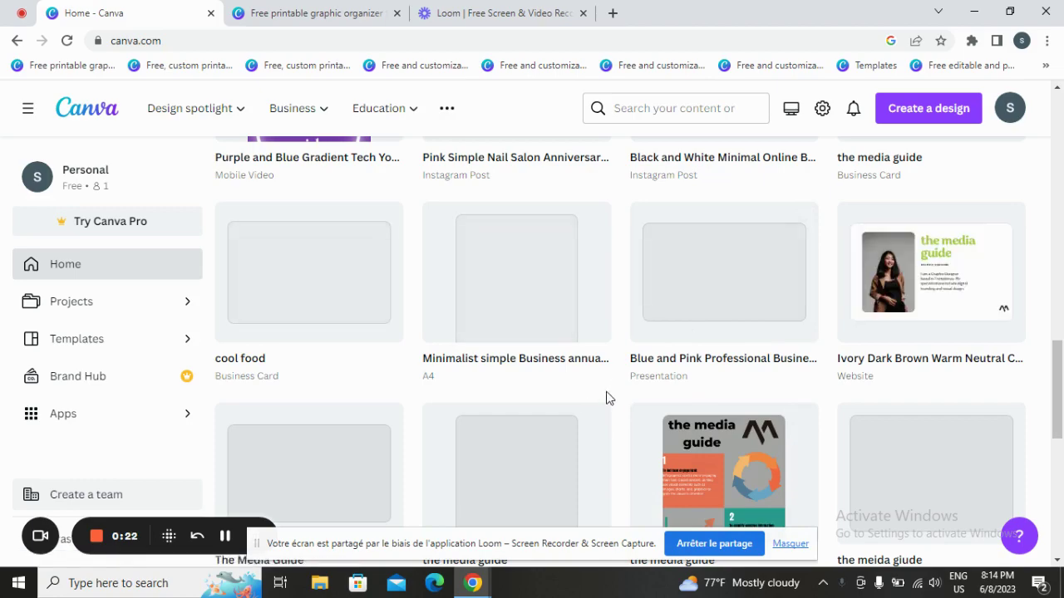
scroll(605, 395, up, 4)
scroll(606, 398, up, 10)
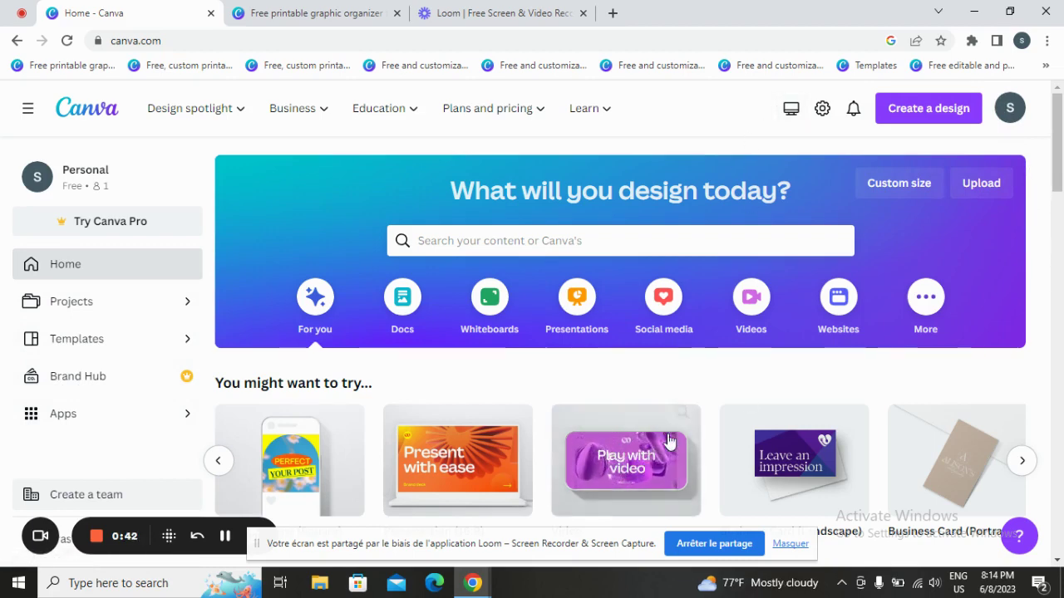
scroll(604, 480, down, 1)
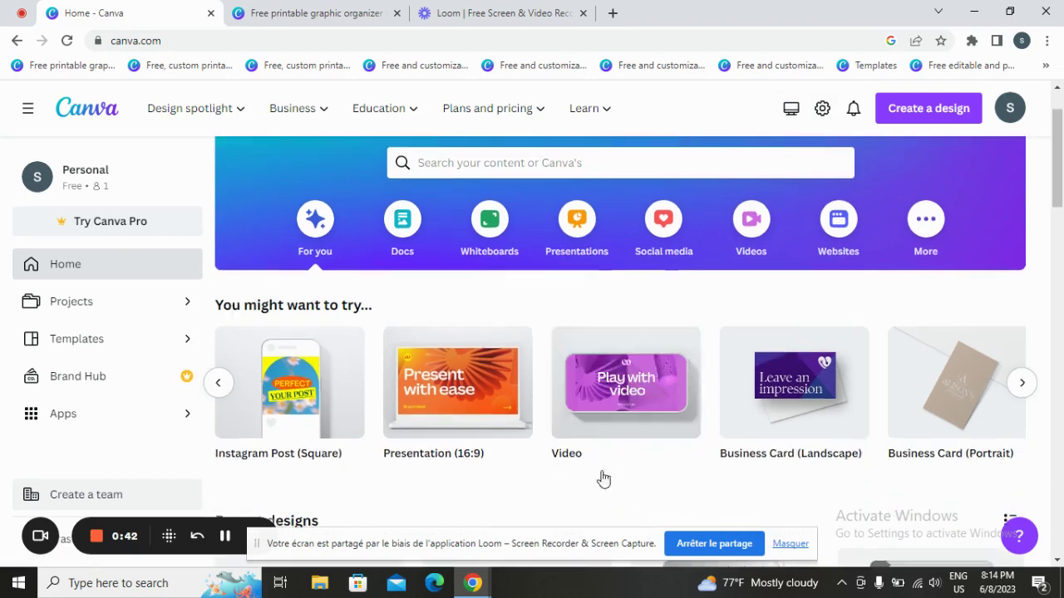
Page the suggested design formats carousel forward to Facebook Cover and back, then start a template search
click(1021, 384)
click(1020, 384)
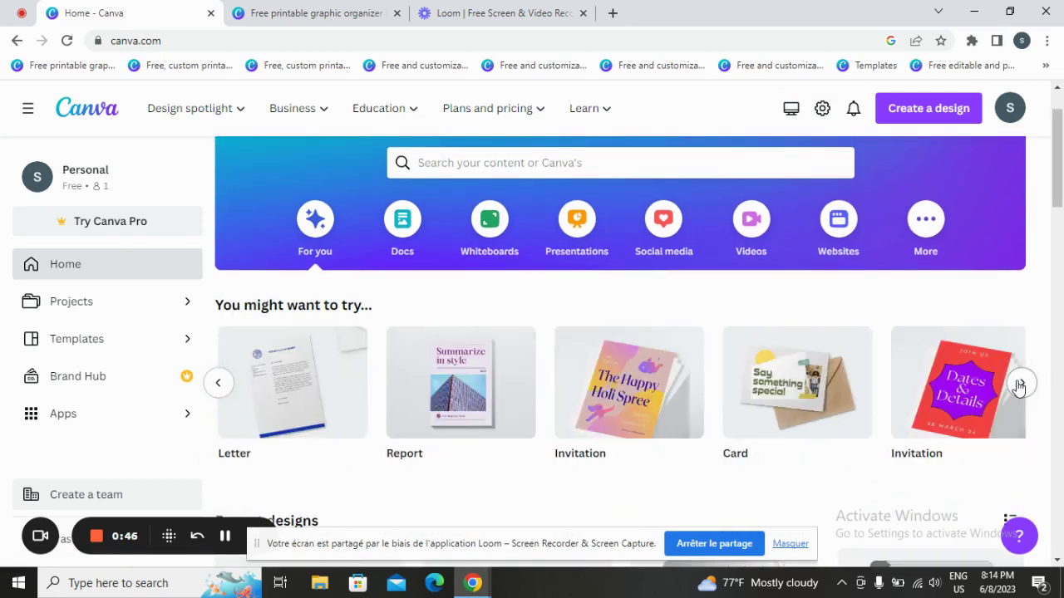
click(1017, 385)
click(1017, 384)
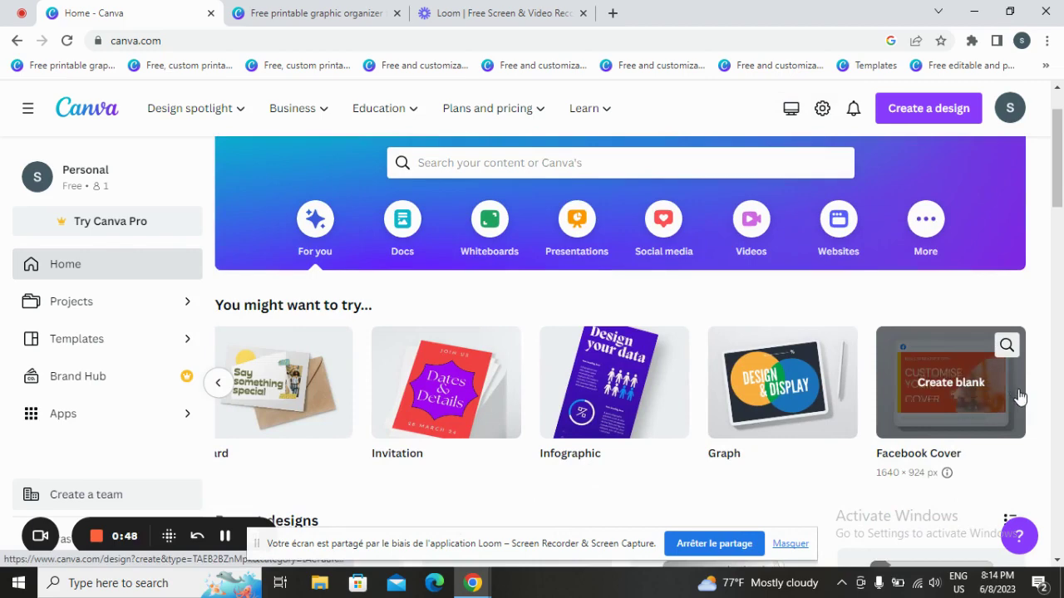
click(217, 384)
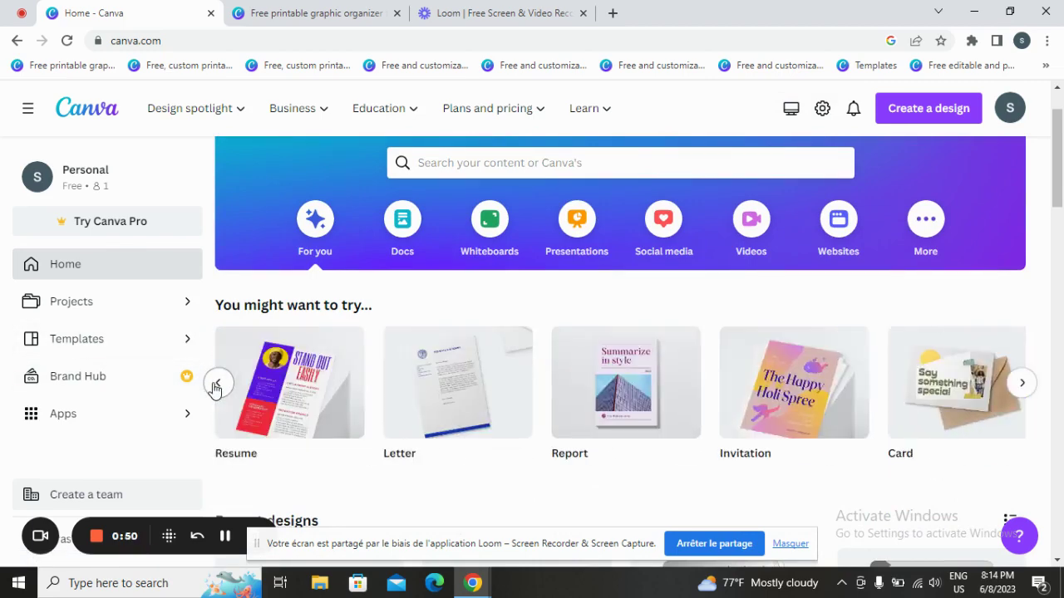
click(215, 386)
click(216, 385)
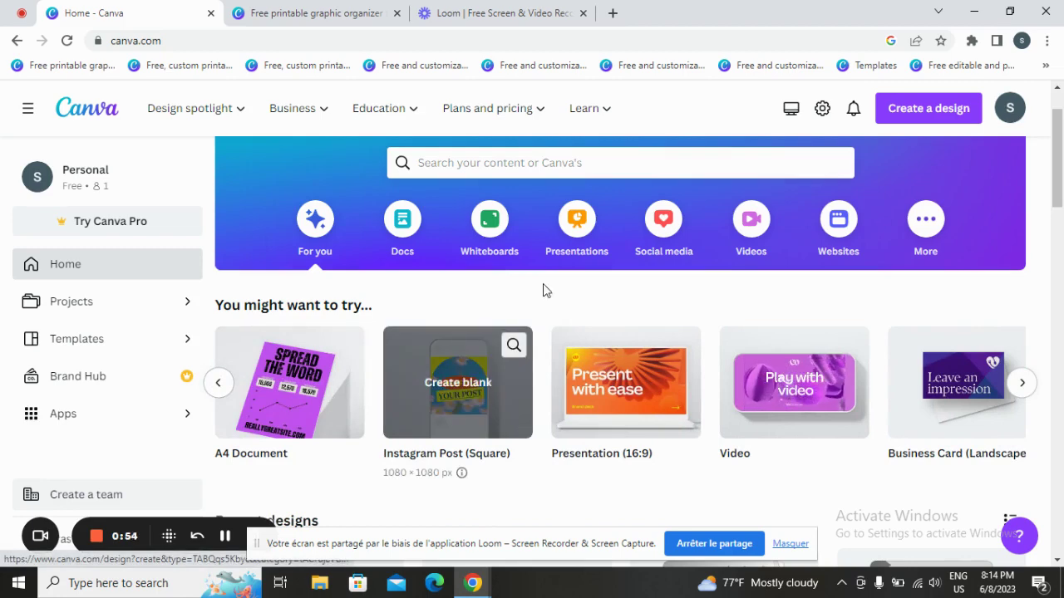
scroll(543, 290, up, 1)
click(583, 248)
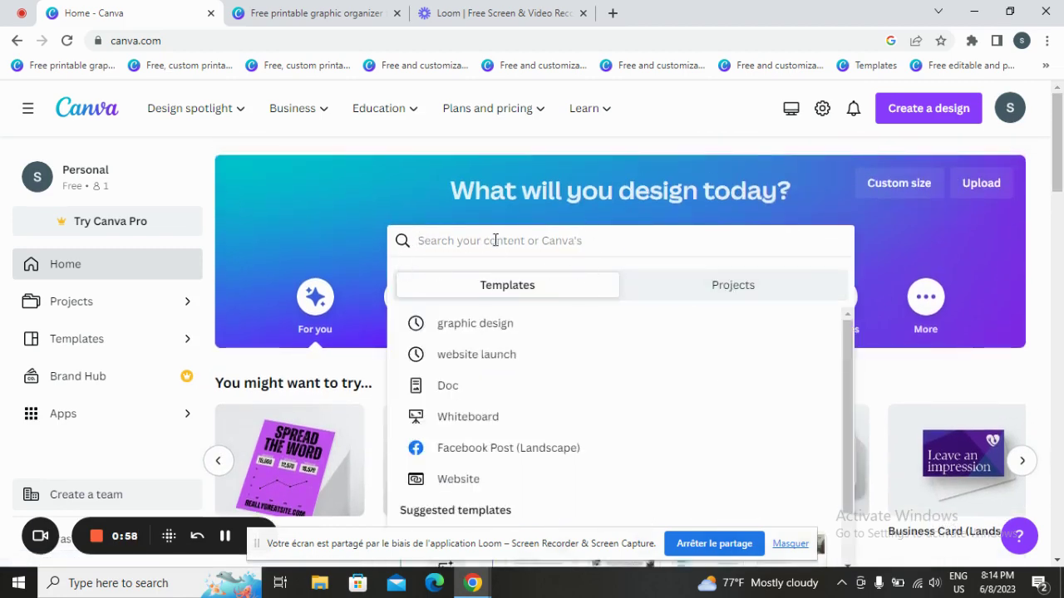
Return to the Graphic organizer templates page, dismissing the home page search suggestions
click(278, 10)
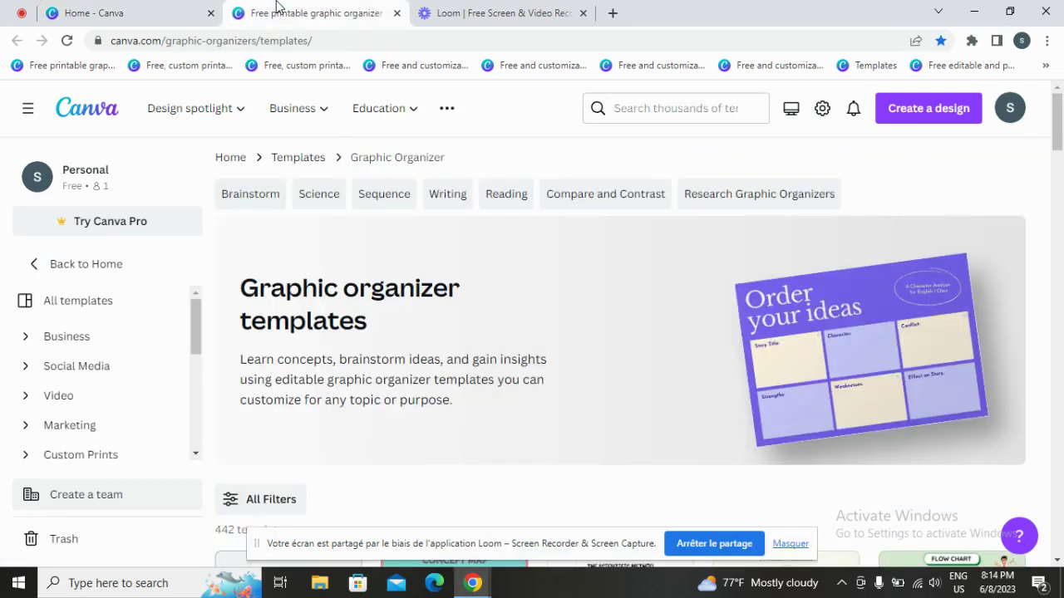
click(164, 10)
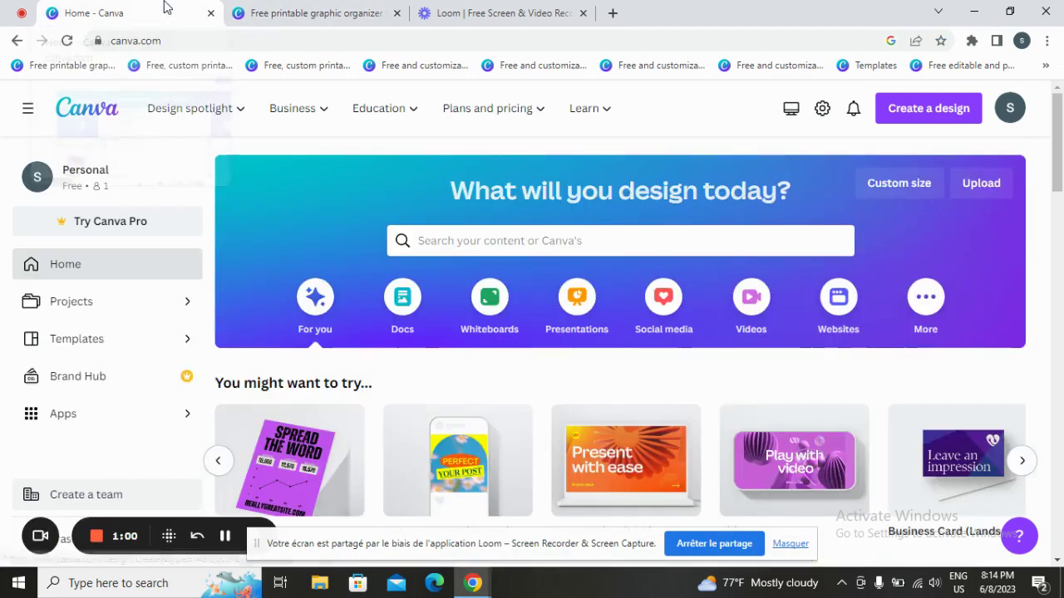
click(573, 237)
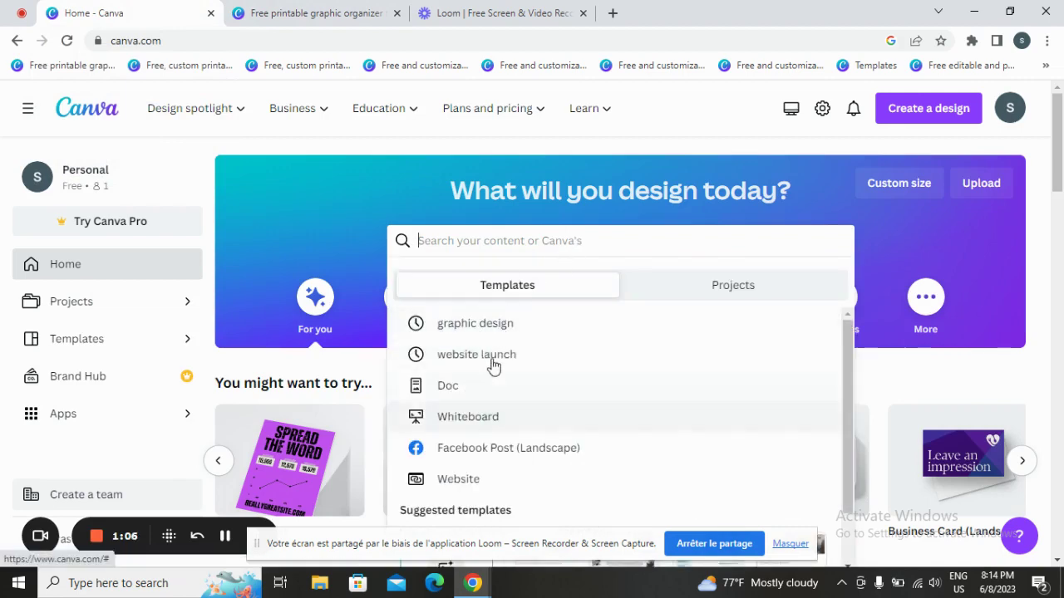
click(188, 147)
click(268, 9)
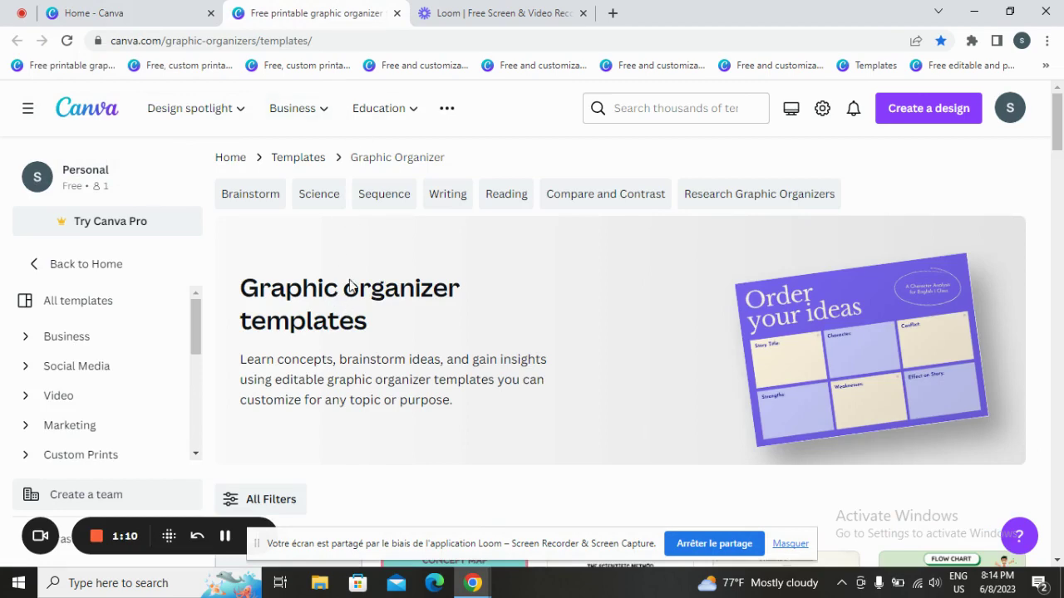
Scroll the graphic organizer templates and open the Peach Newspaper 5W template preview
scroll(429, 296, down, 8)
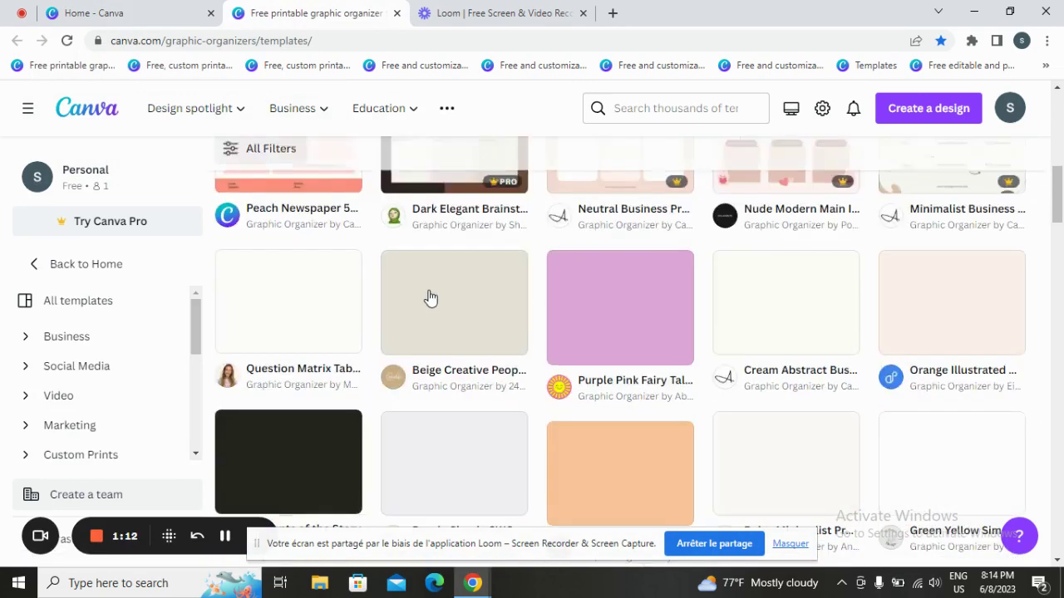
scroll(430, 297, up, 5)
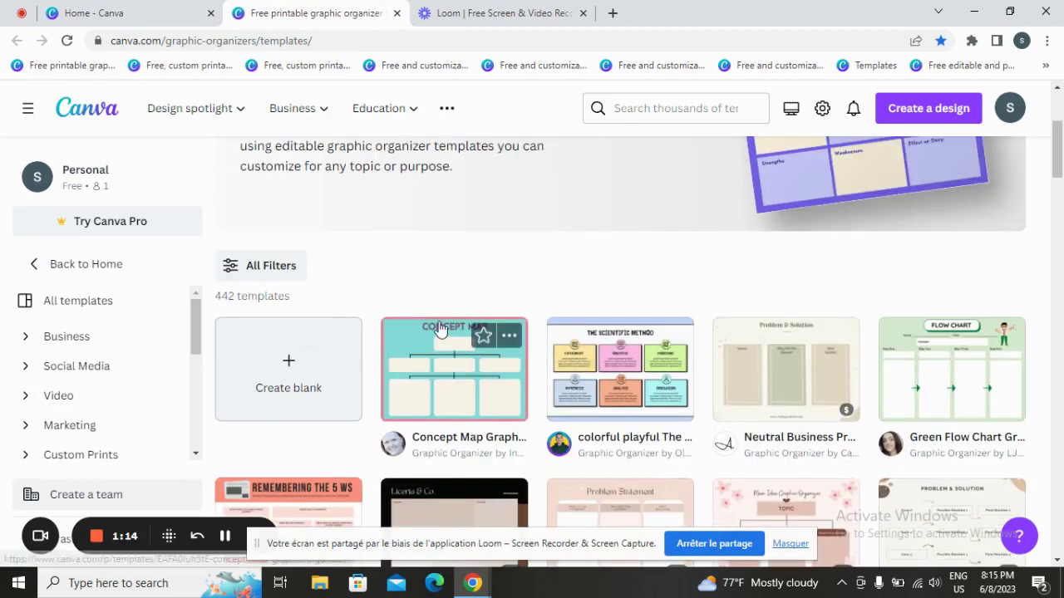
scroll(618, 391, down, 4)
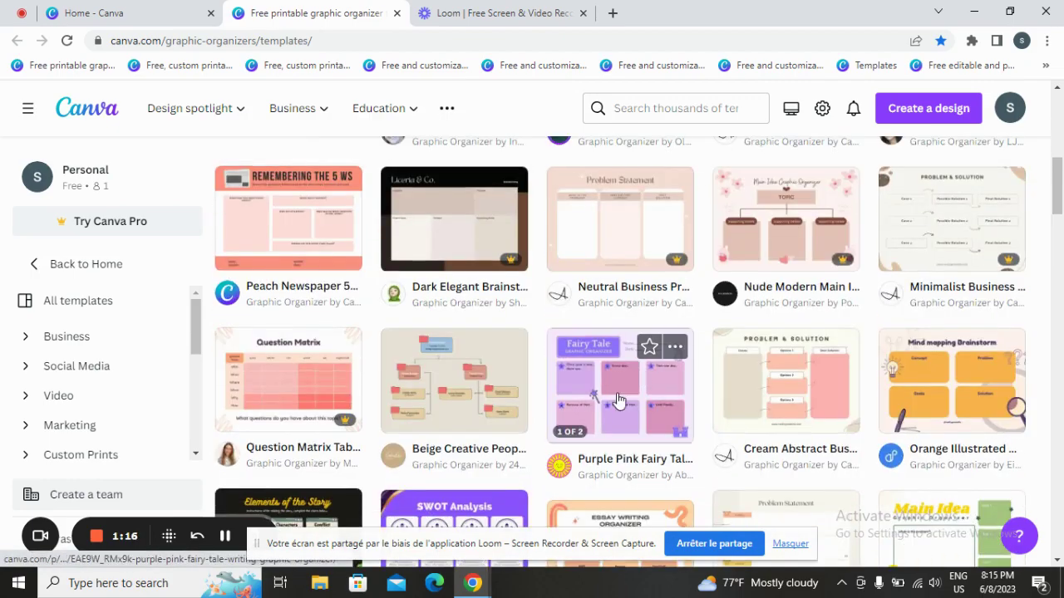
scroll(632, 388, up, 1)
scroll(632, 386, down, 4)
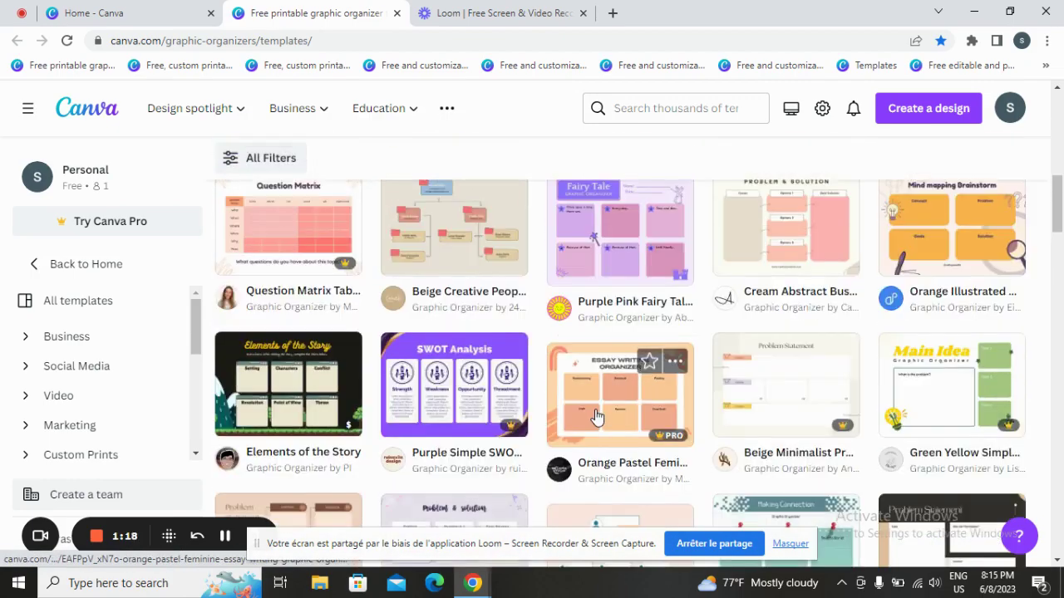
scroll(640, 366, up, 6)
scroll(595, 413, up, 1)
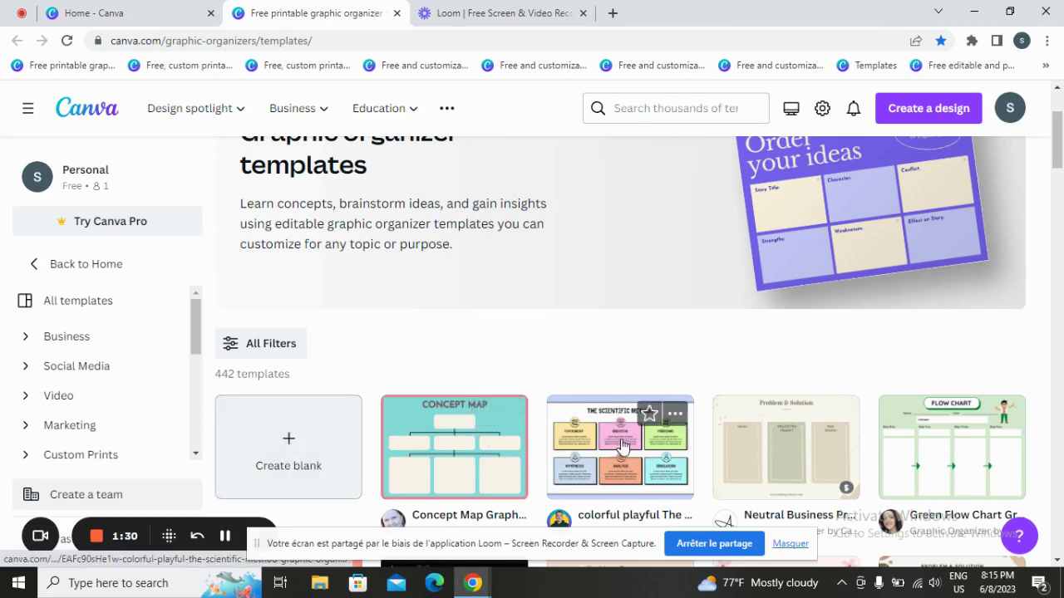
scroll(624, 449, down, 3)
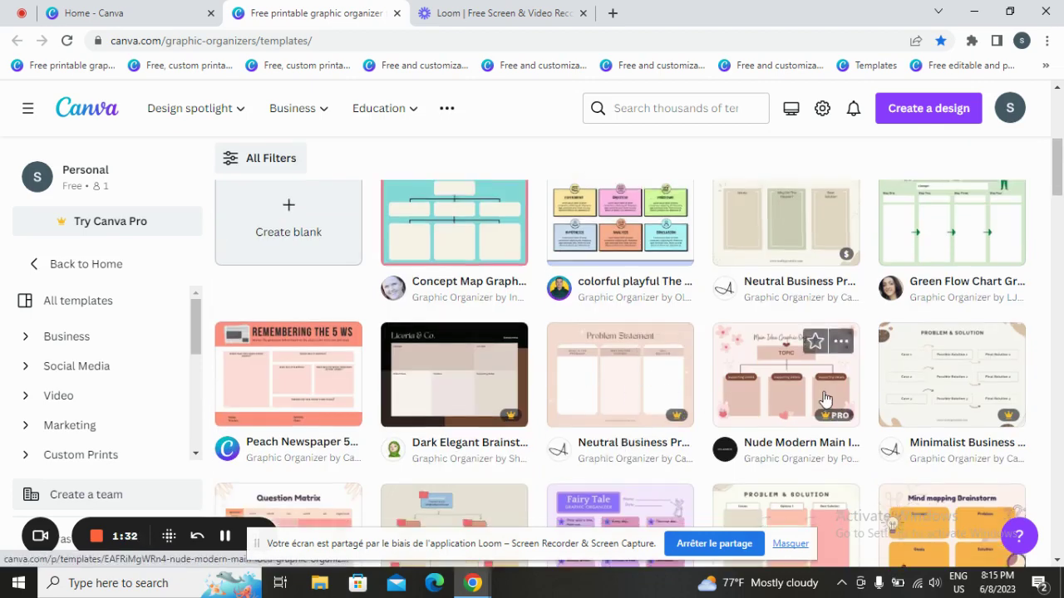
scroll(401, 413, down, 2)
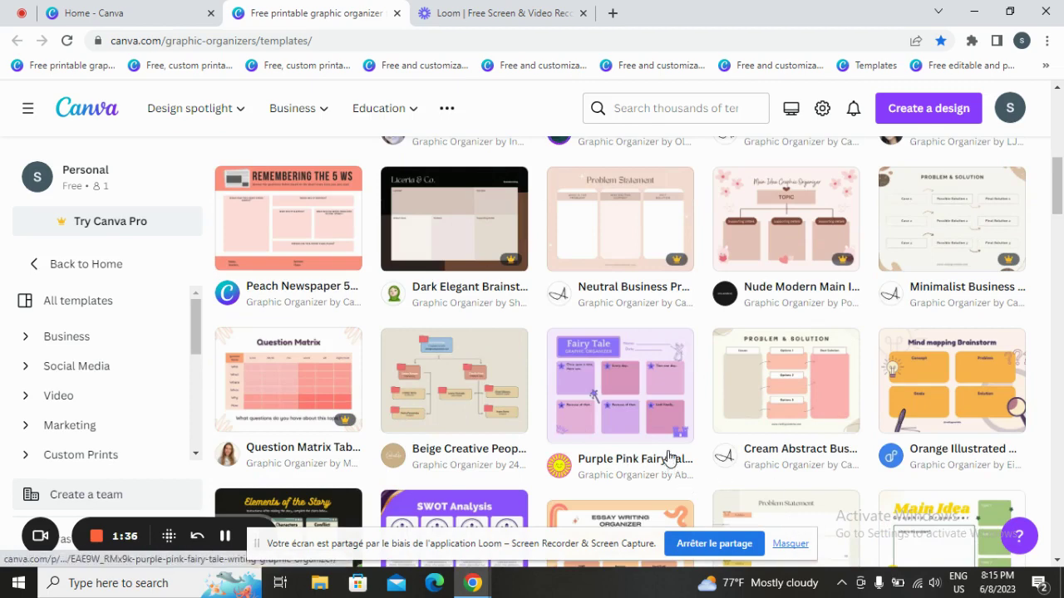
scroll(847, 404, down, 3)
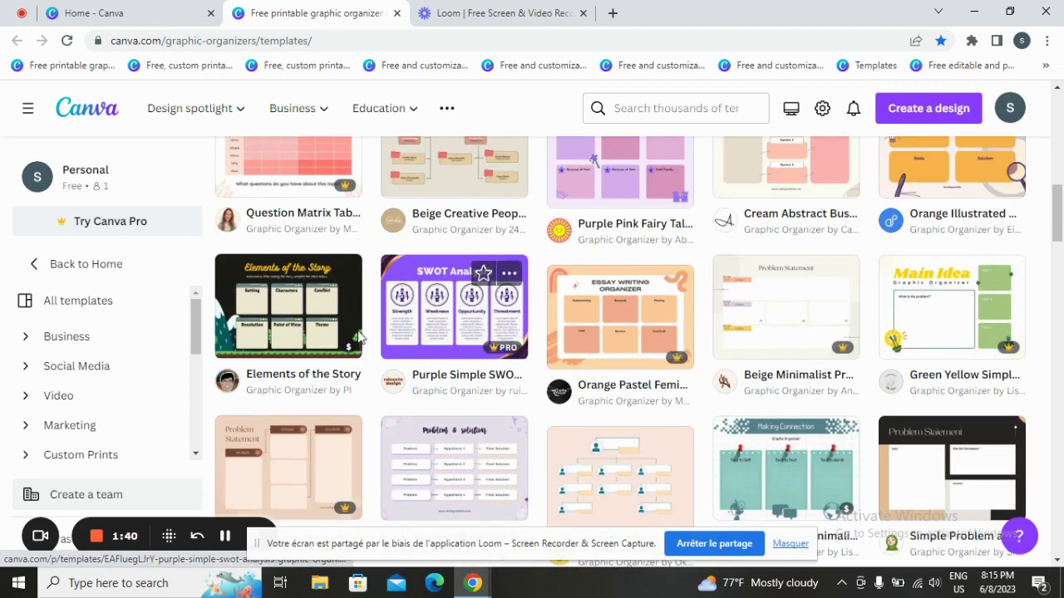
scroll(365, 490, down, 2)
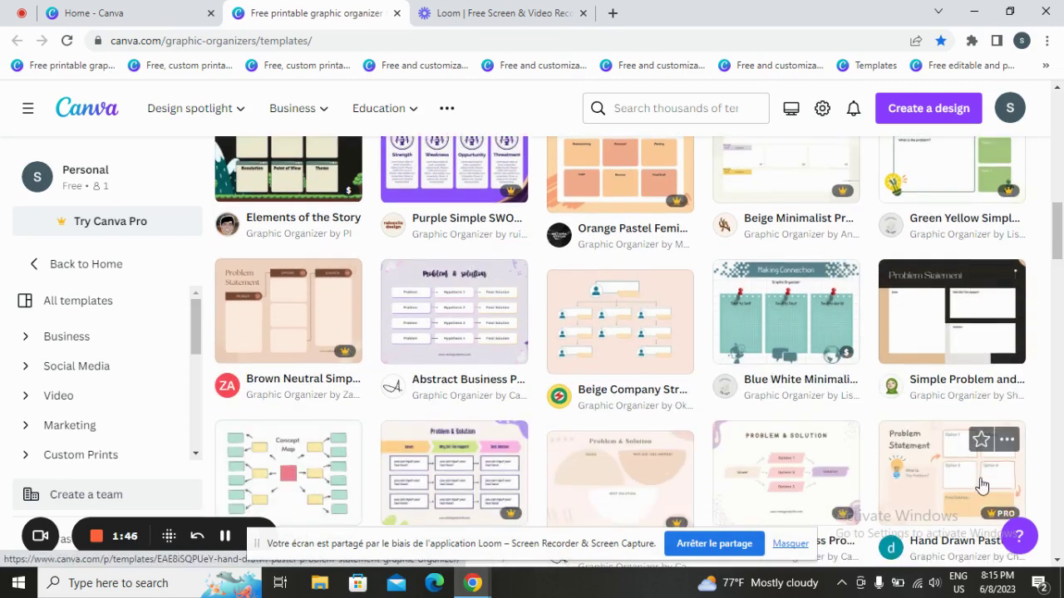
scroll(605, 470, down, 5)
scroll(599, 471, up, 7)
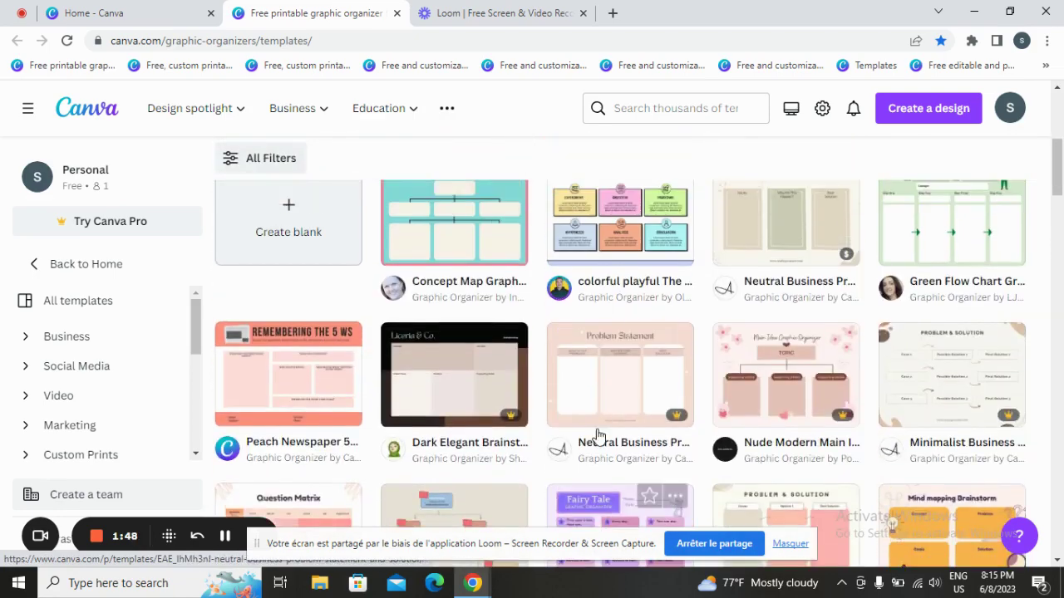
scroll(605, 431, down, 1)
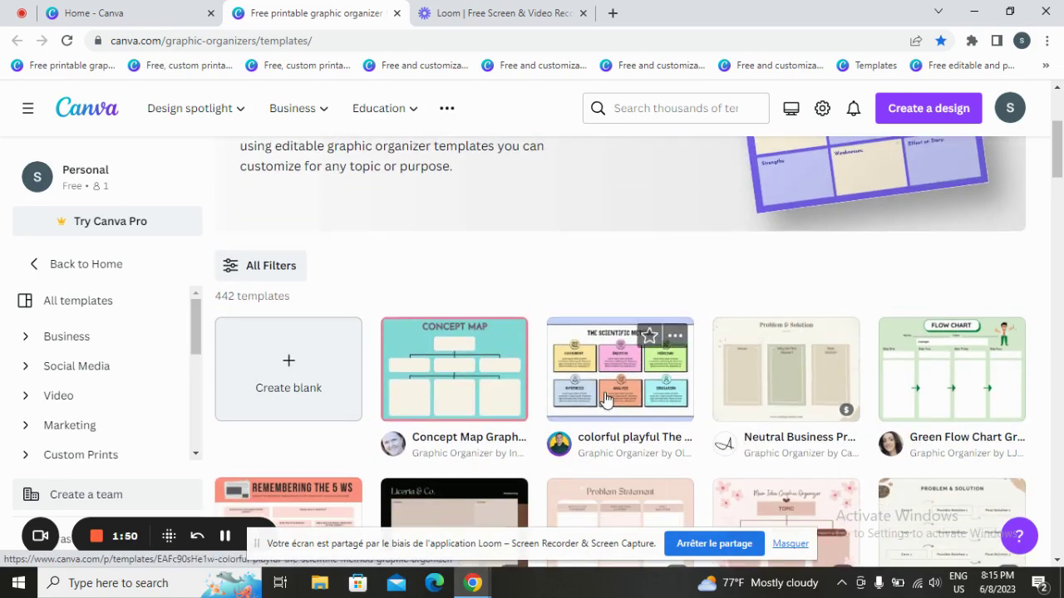
scroll(884, 393, down, 3)
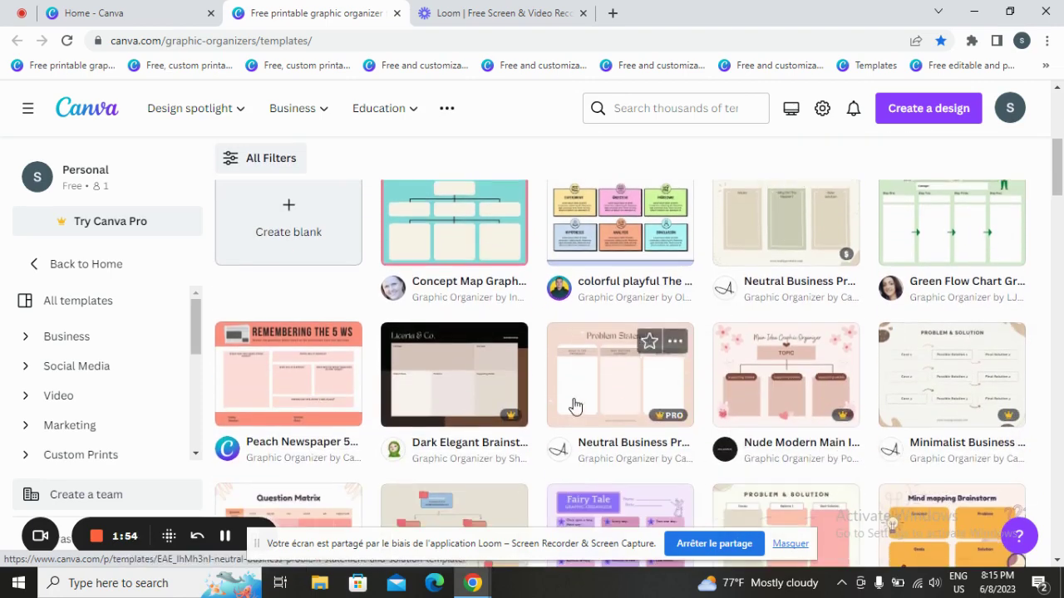
scroll(329, 395, down, 1)
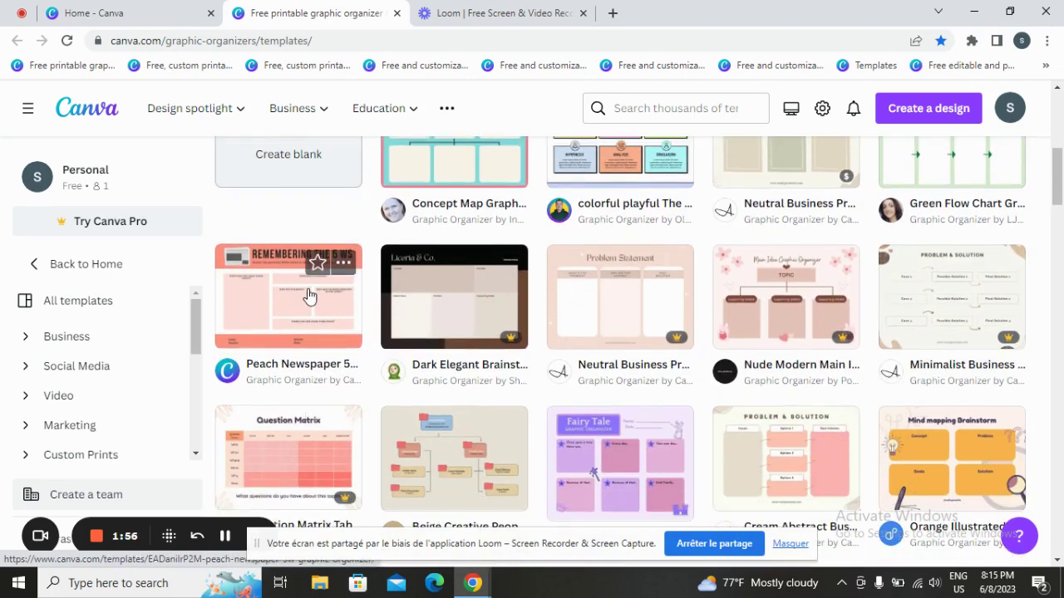
click(288, 317)
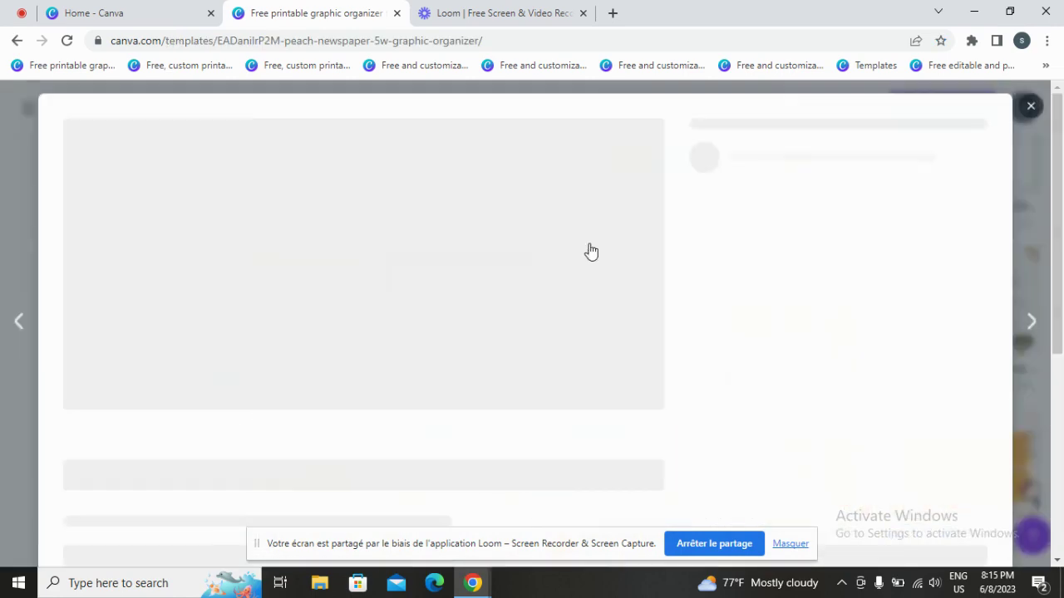
Customize the Peach Newspaper 5W template into a new editable design, 'Remembering the 5 Ws'
click(865, 225)
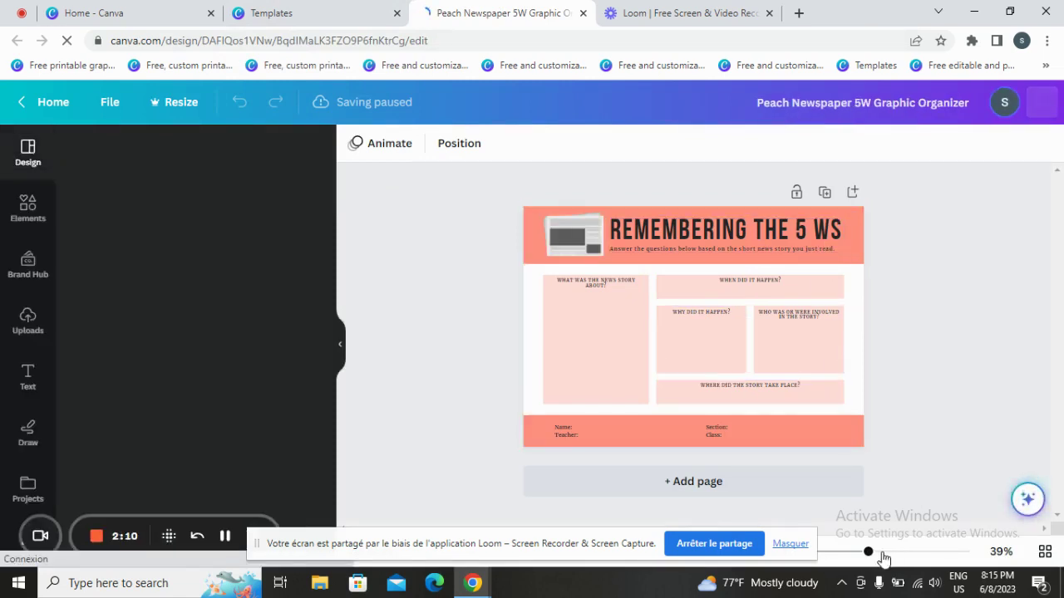
click(791, 544)
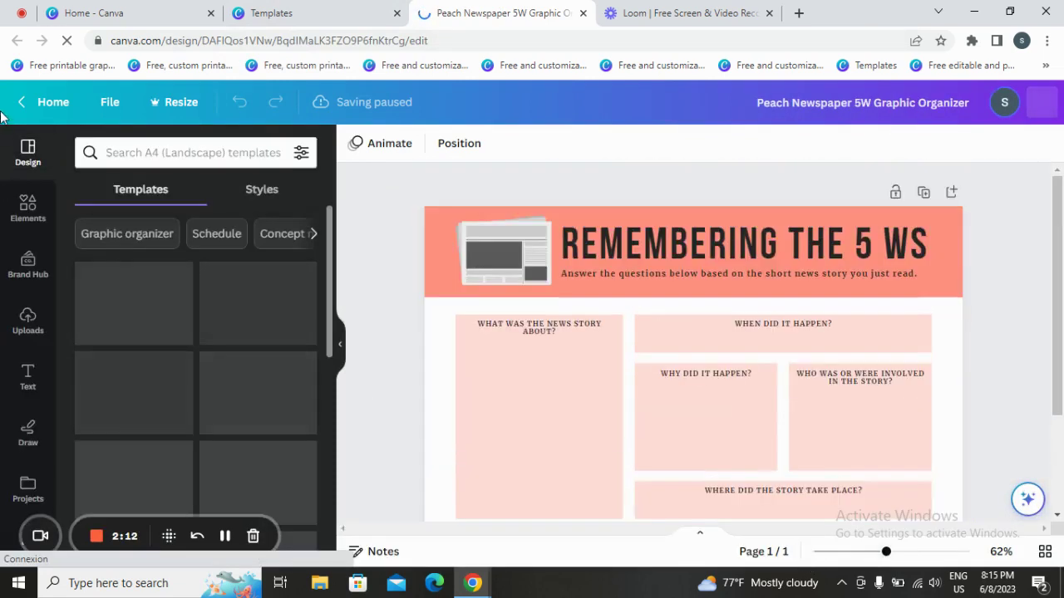
Open the Elements library, review the 5 Ws page, and select the title header band
click(29, 208)
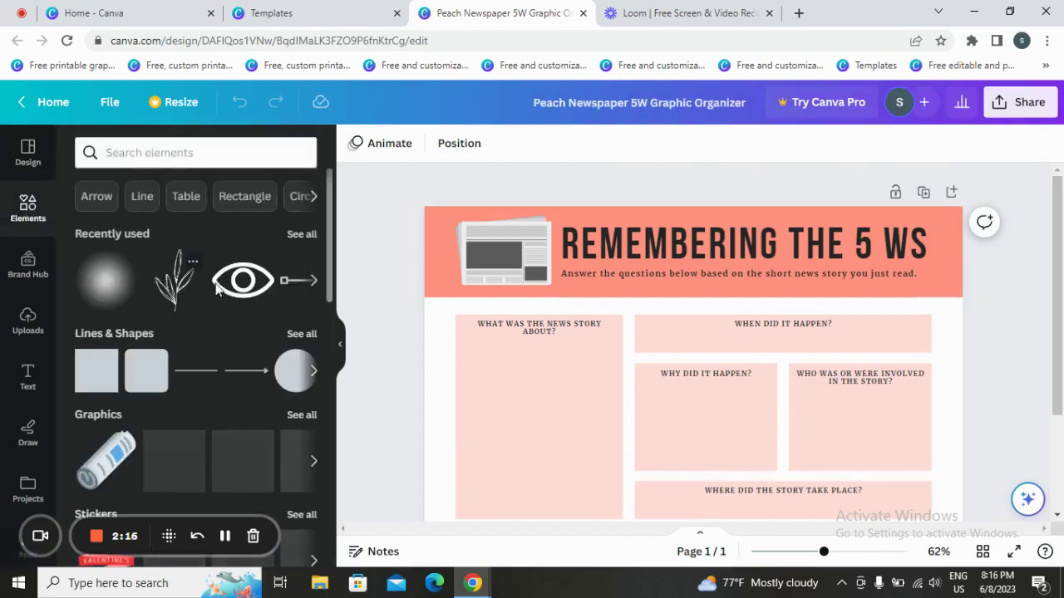
scroll(199, 360, down, 2)
scroll(730, 278, down, 2)
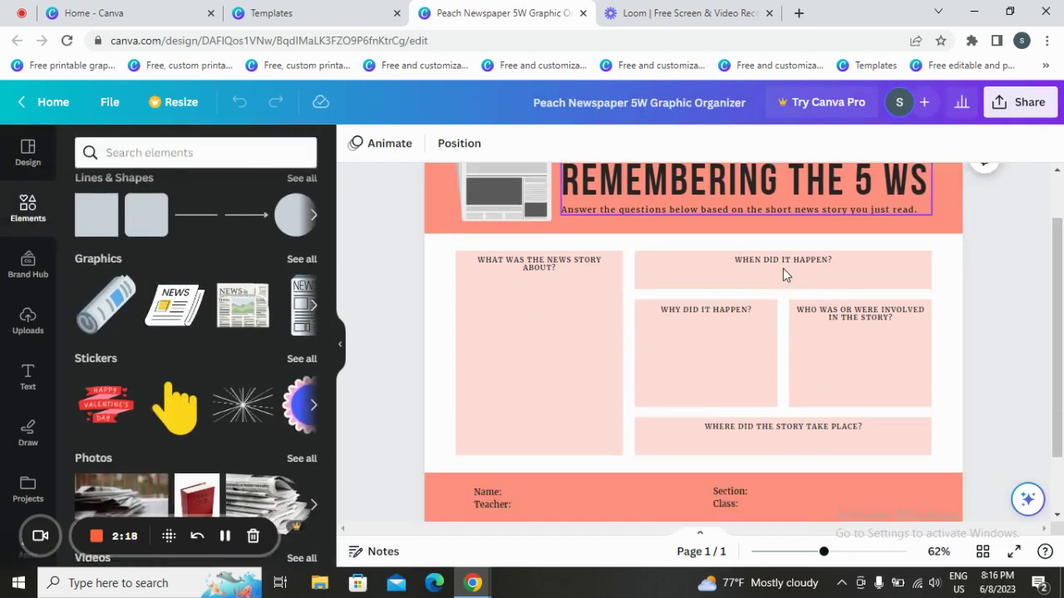
scroll(731, 324, down, 1)
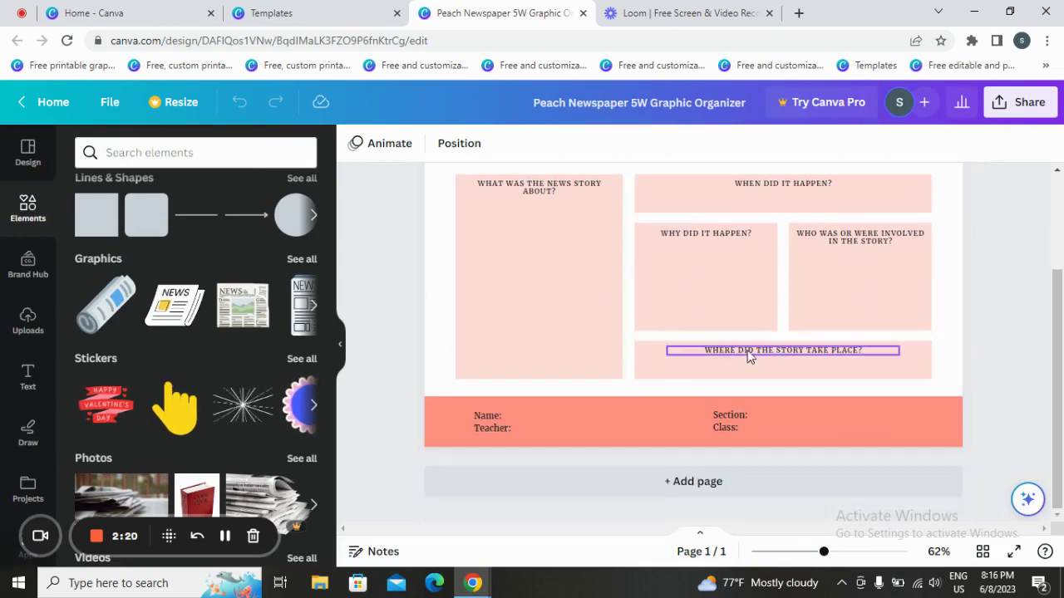
scroll(726, 355, up, 2)
scroll(915, 294, down, 1)
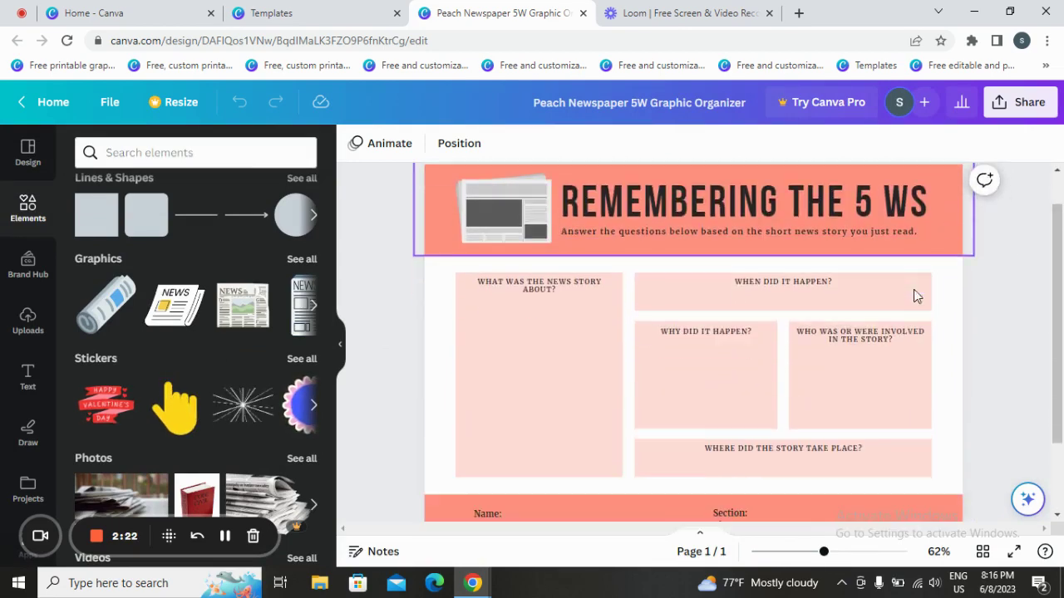
click(938, 215)
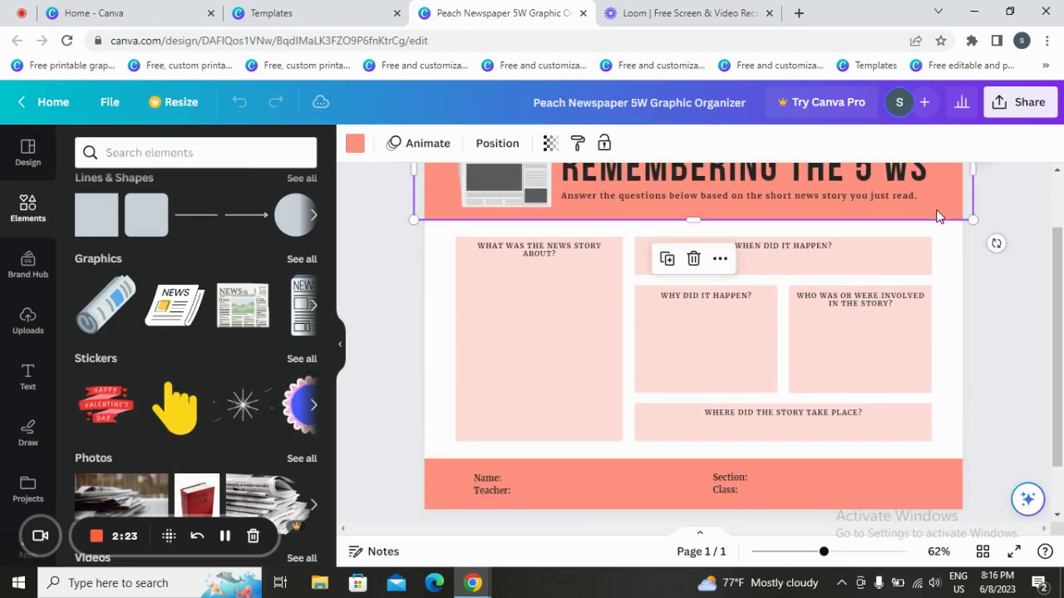
Apply the pink-yellow gradient to both the title header band and the Name/Section footer band
click(353, 144)
scroll(237, 274, down, 2)
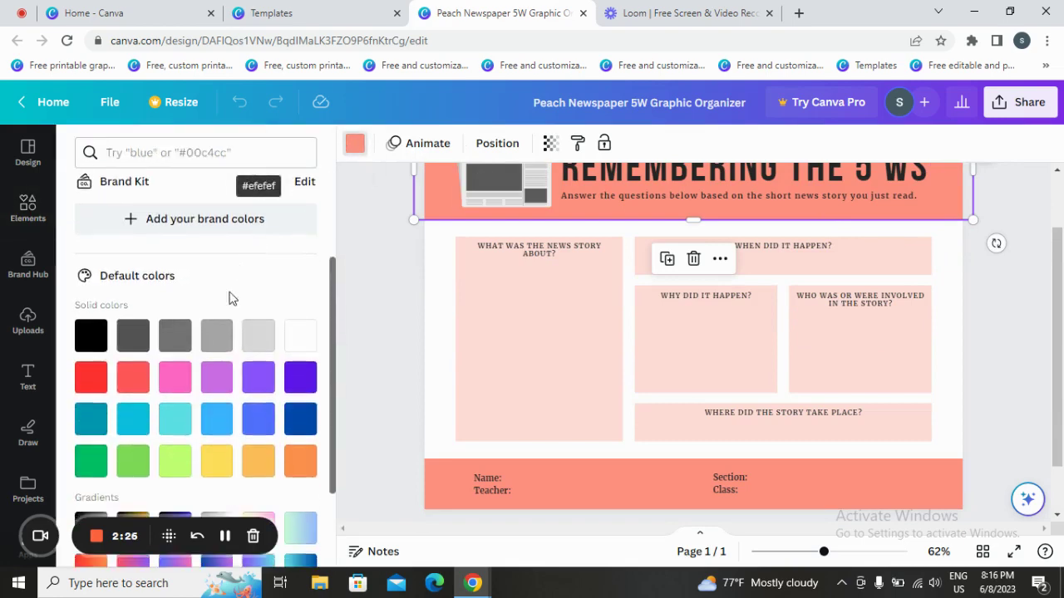
scroll(226, 324, down, 2)
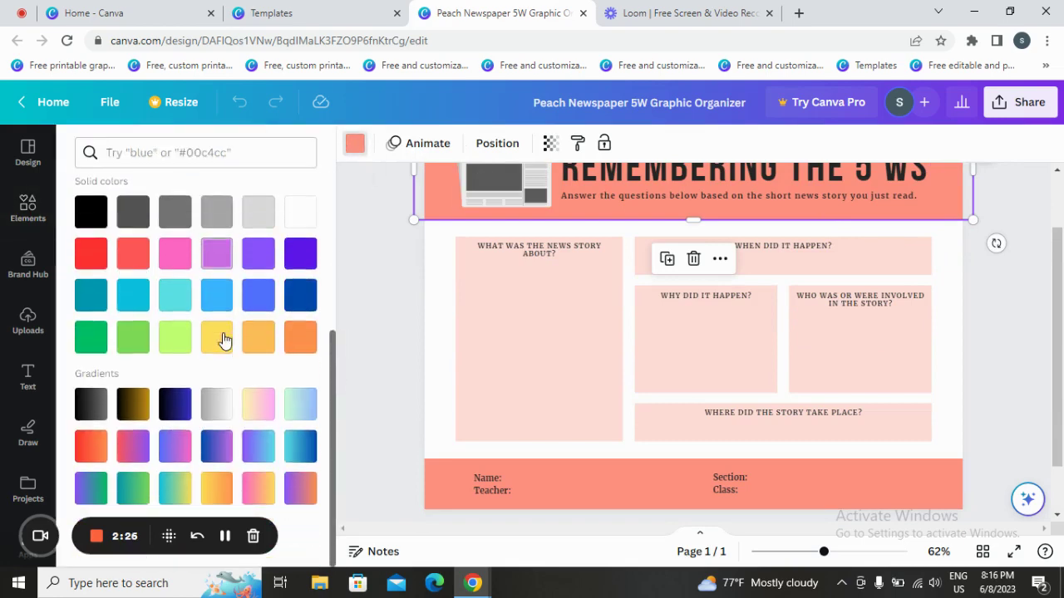
click(256, 403)
click(618, 495)
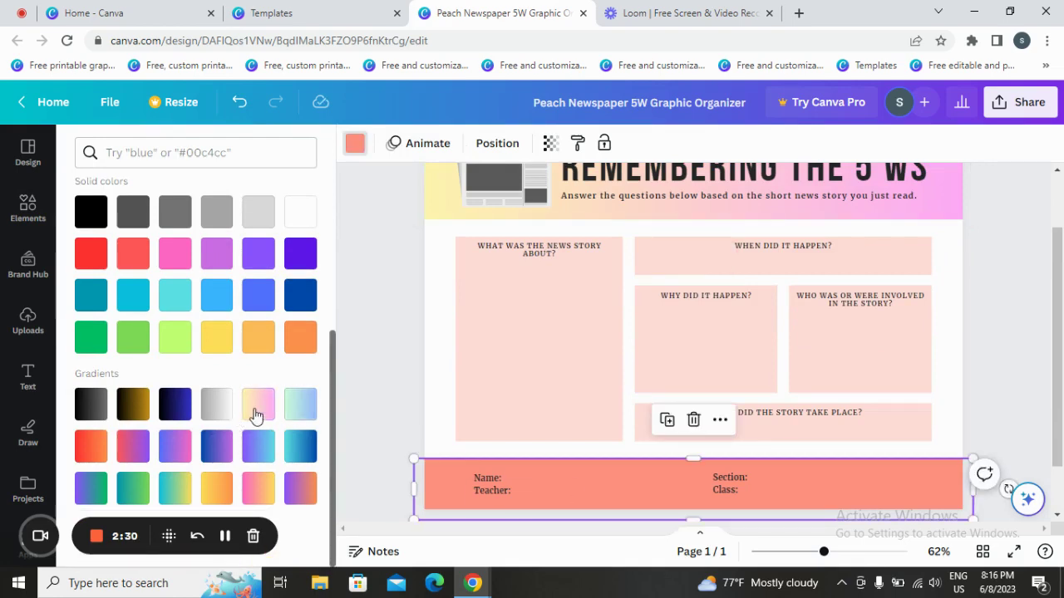
click(256, 404)
scroll(350, 376, up, 1)
scroll(349, 377, down, 1)
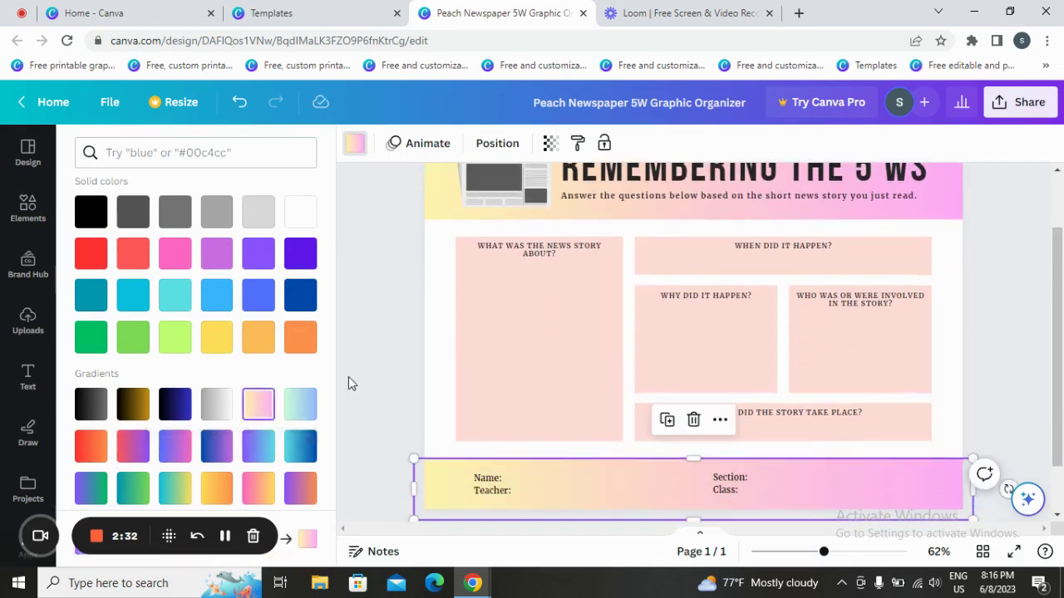
click(371, 326)
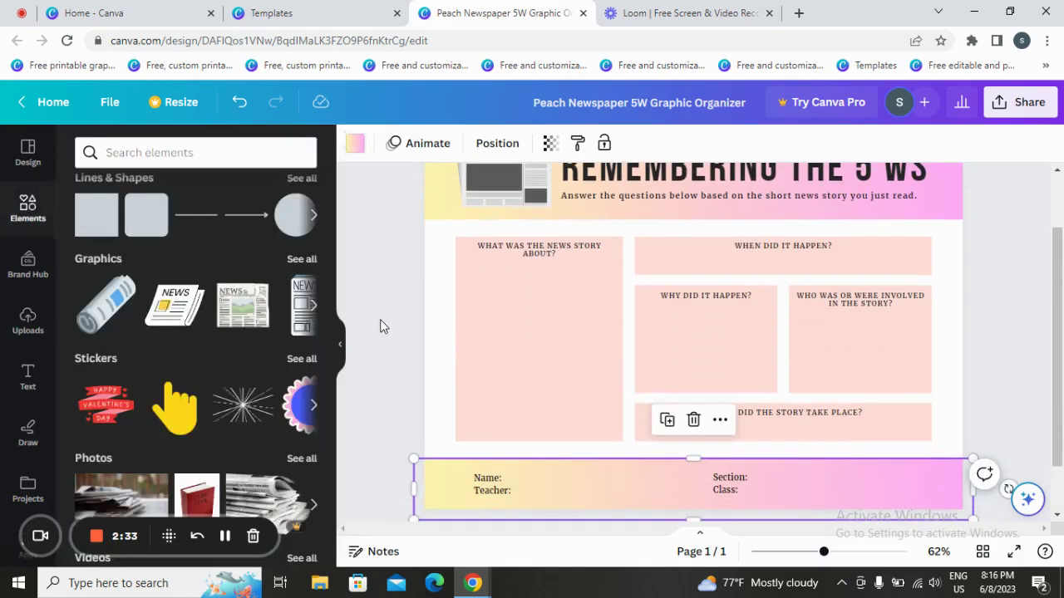
click(435, 304)
click(354, 148)
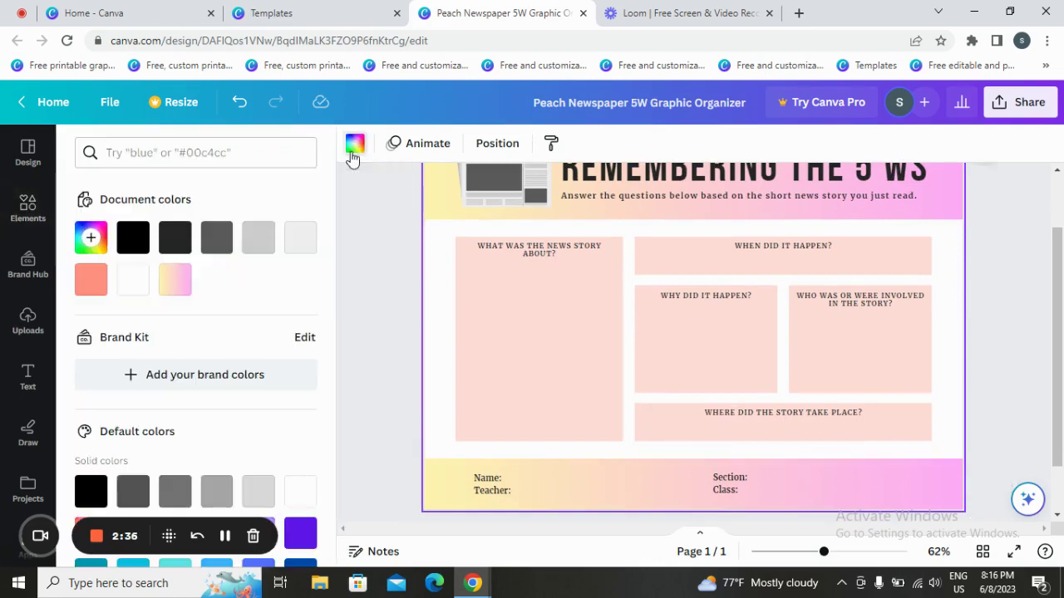
click(261, 239)
click(301, 241)
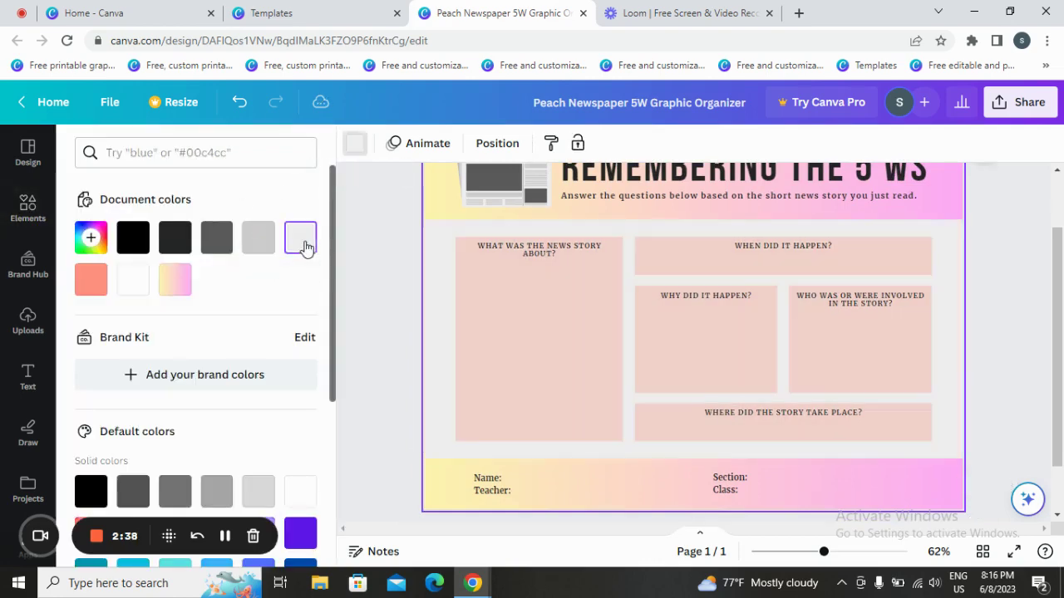
scroll(190, 327, down, 3)
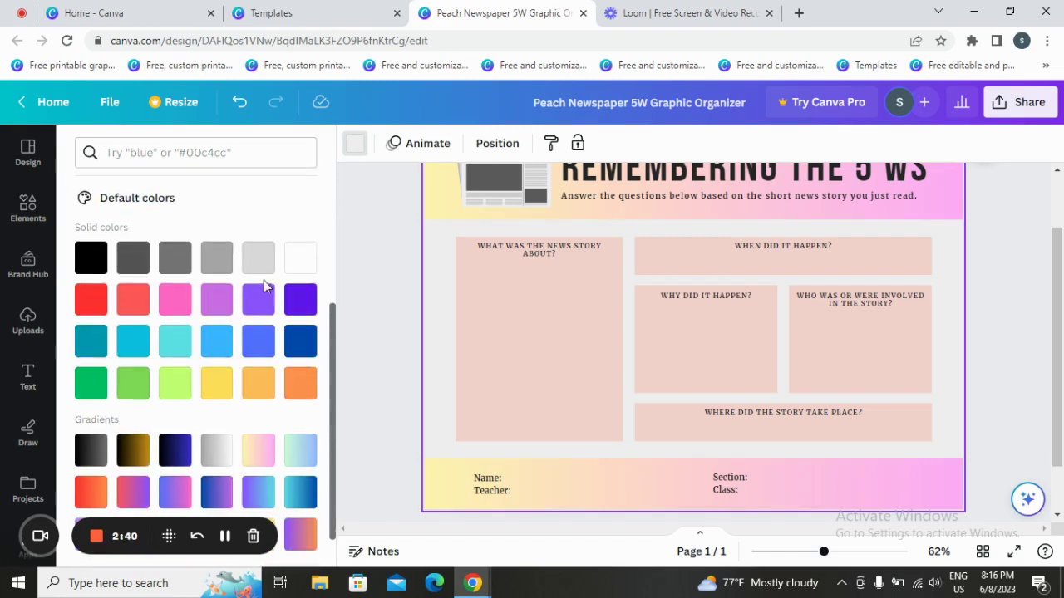
click(218, 452)
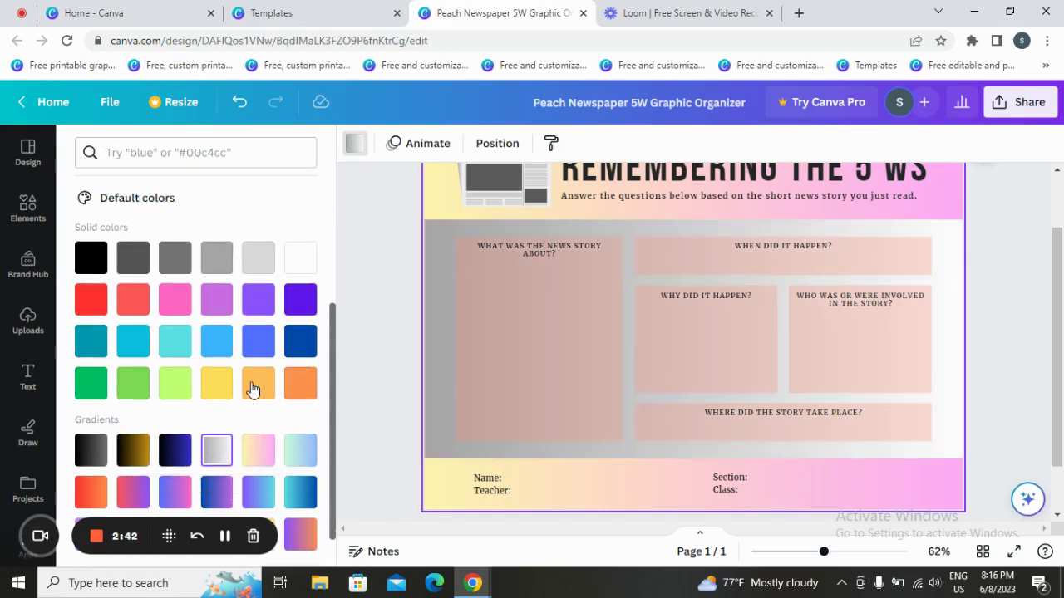
scroll(254, 391, up, 3)
click(300, 498)
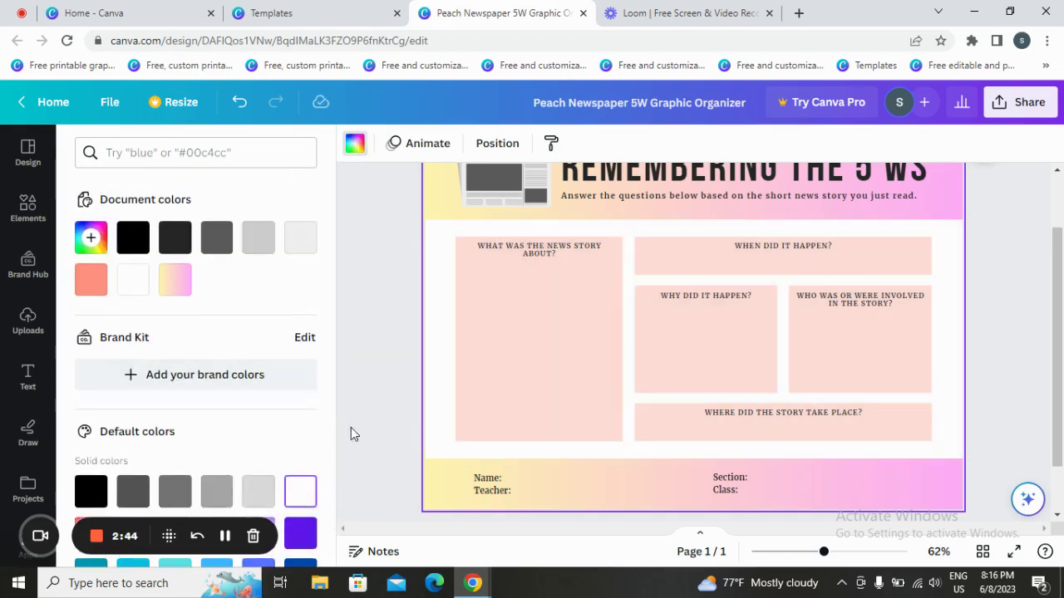
click(568, 378)
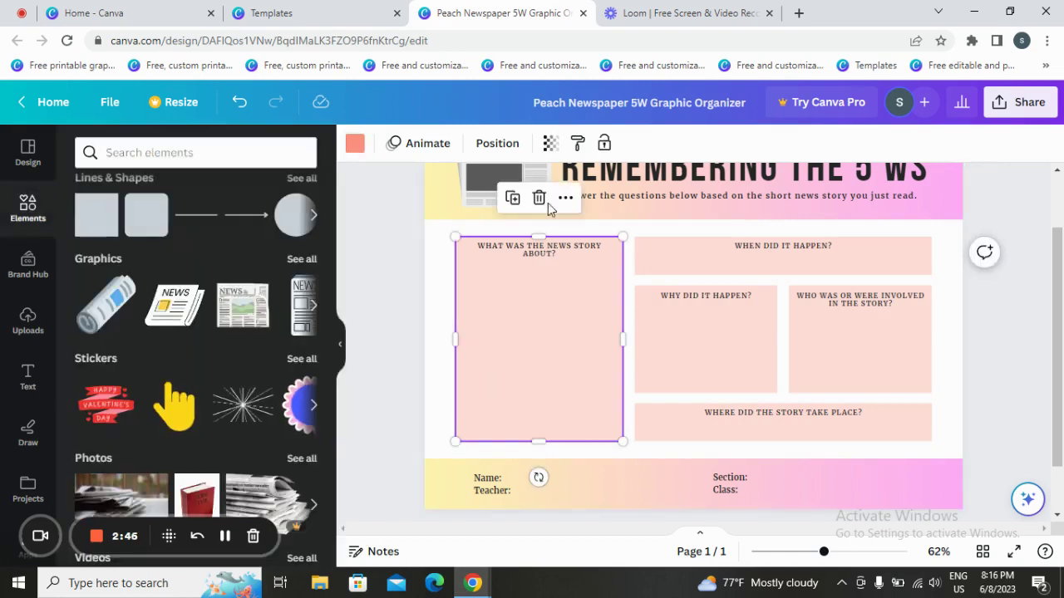
Recolour the news story, When, Why, Who and Where boxes with the light grey document colour
click(355, 144)
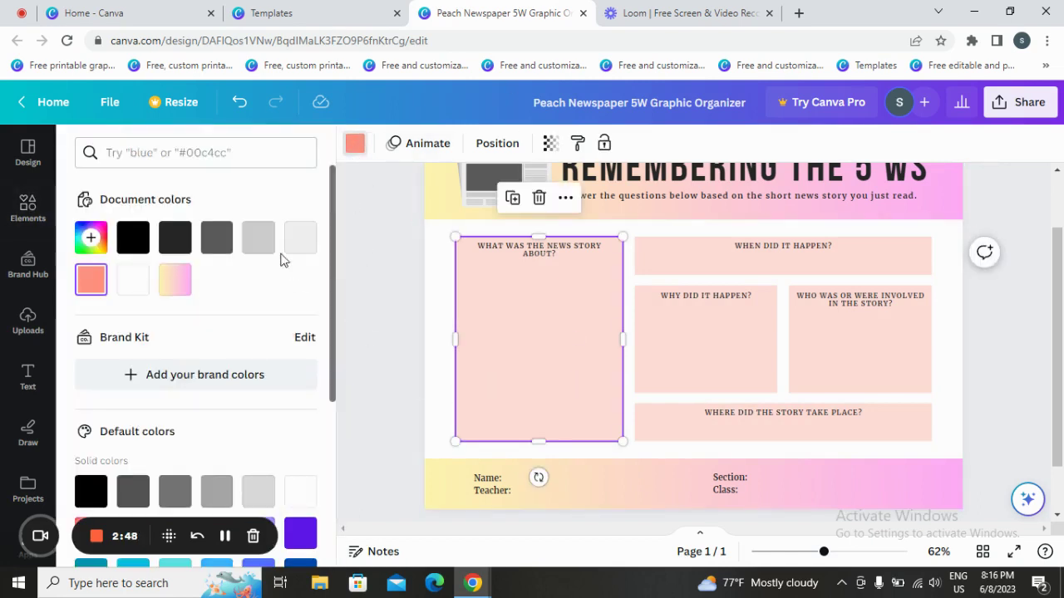
click(302, 240)
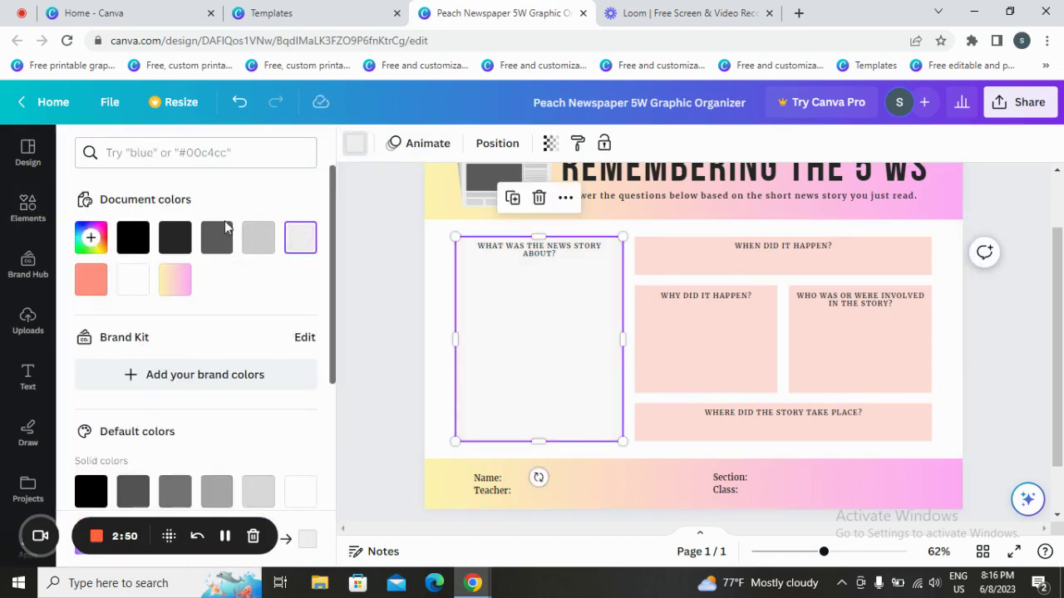
click(248, 239)
click(693, 259)
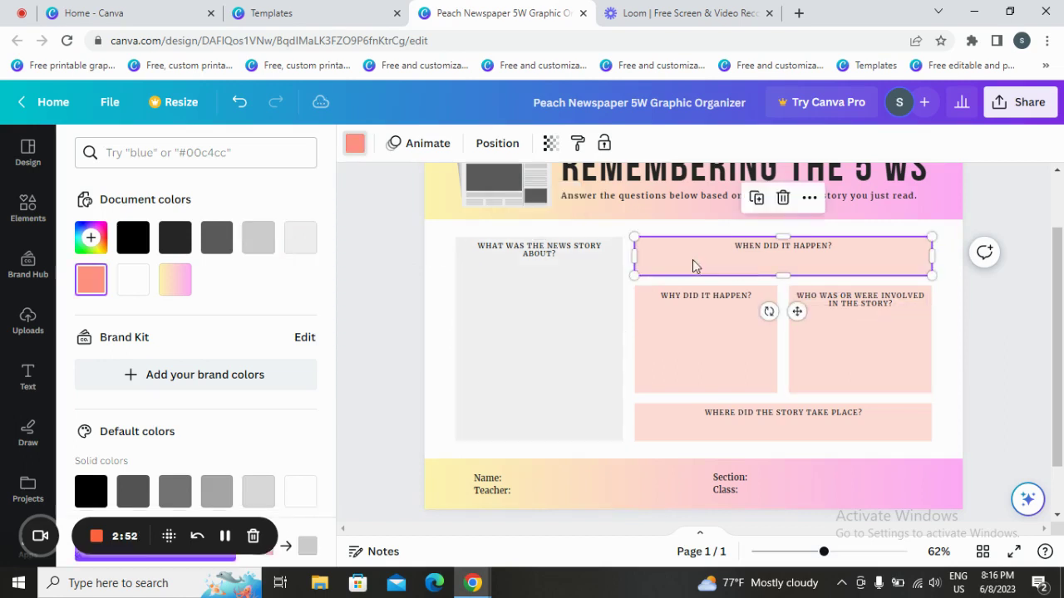
click(262, 233)
click(732, 331)
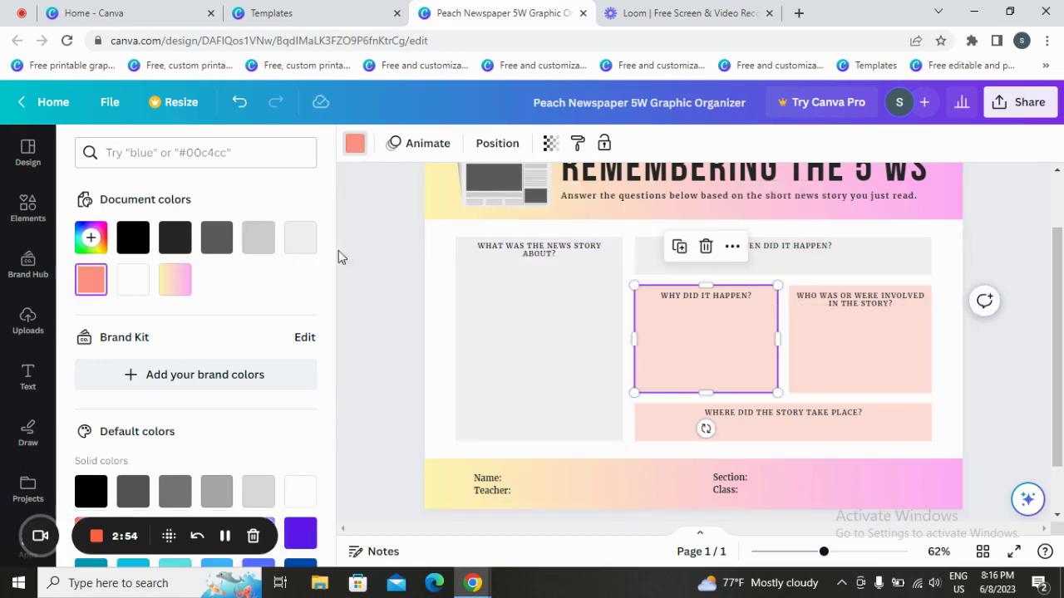
click(255, 241)
click(823, 340)
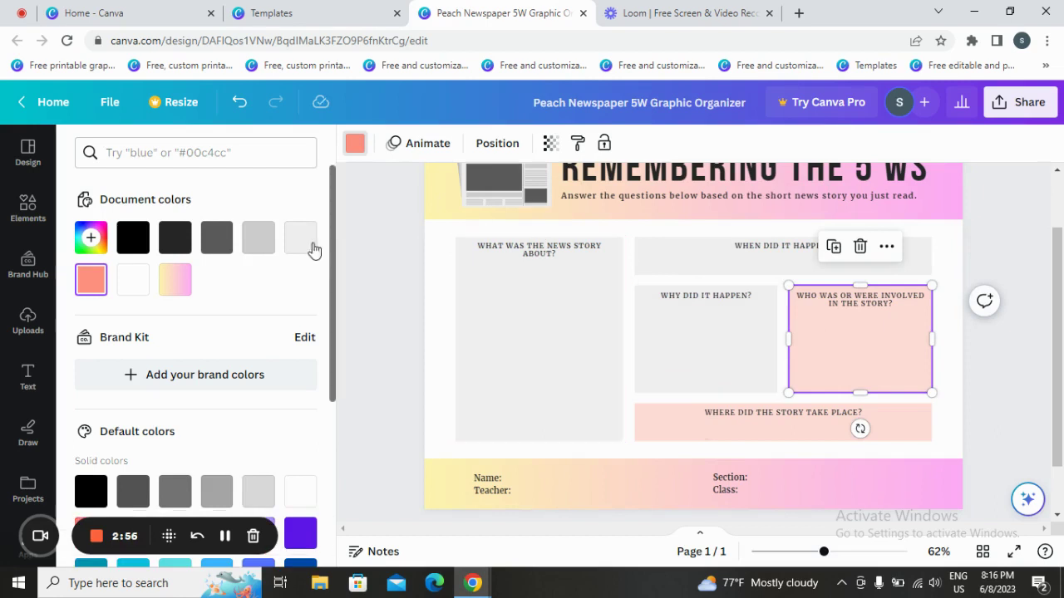
click(248, 241)
click(717, 426)
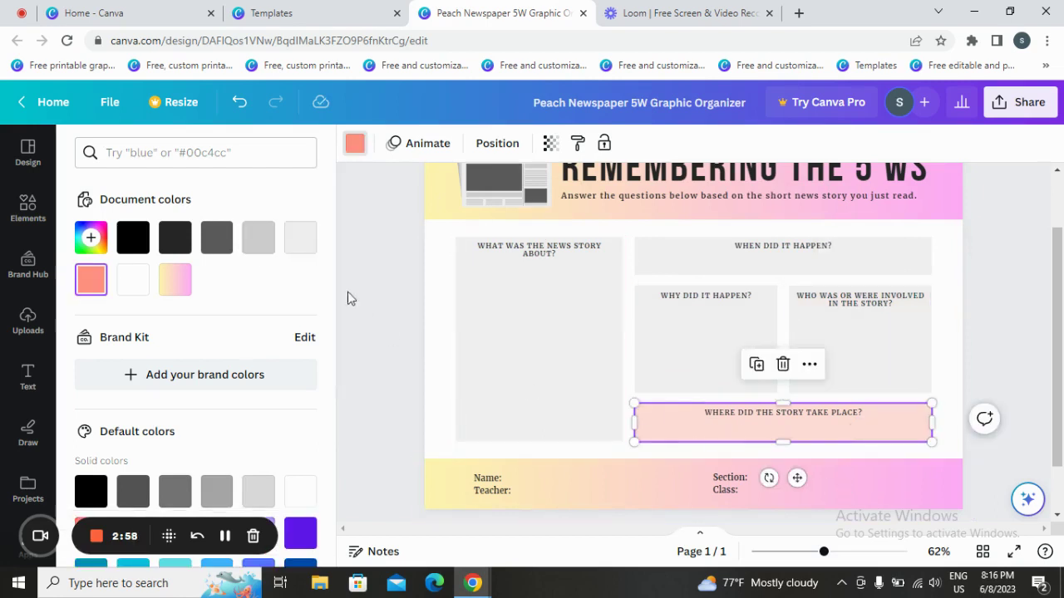
click(260, 248)
scroll(410, 271, up, 1)
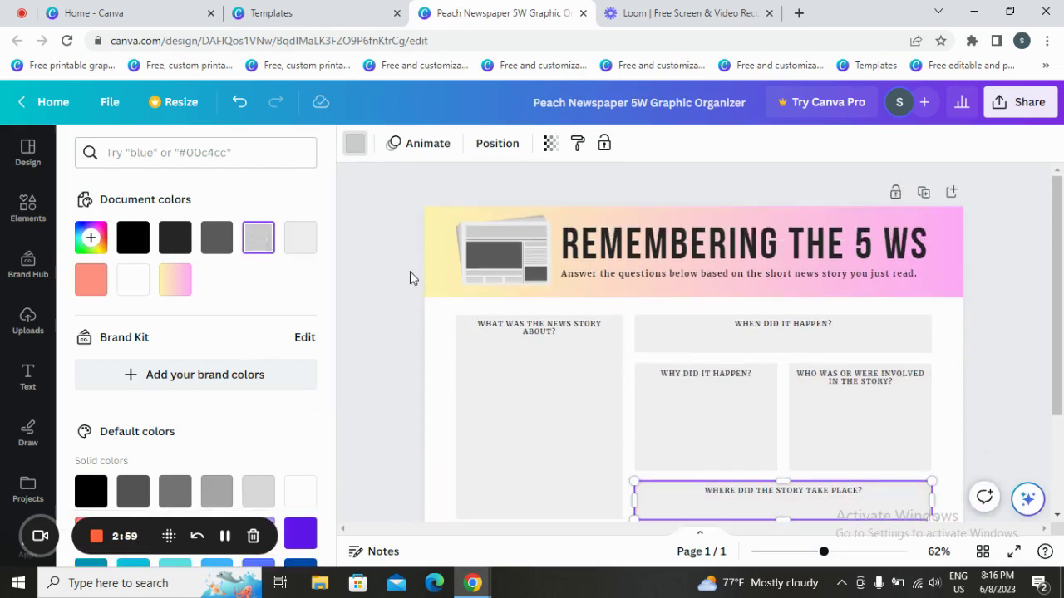
Correct the title wording and set THE MEDIA GUIDE in Merriweather
click(686, 248)
double_click(685, 243)
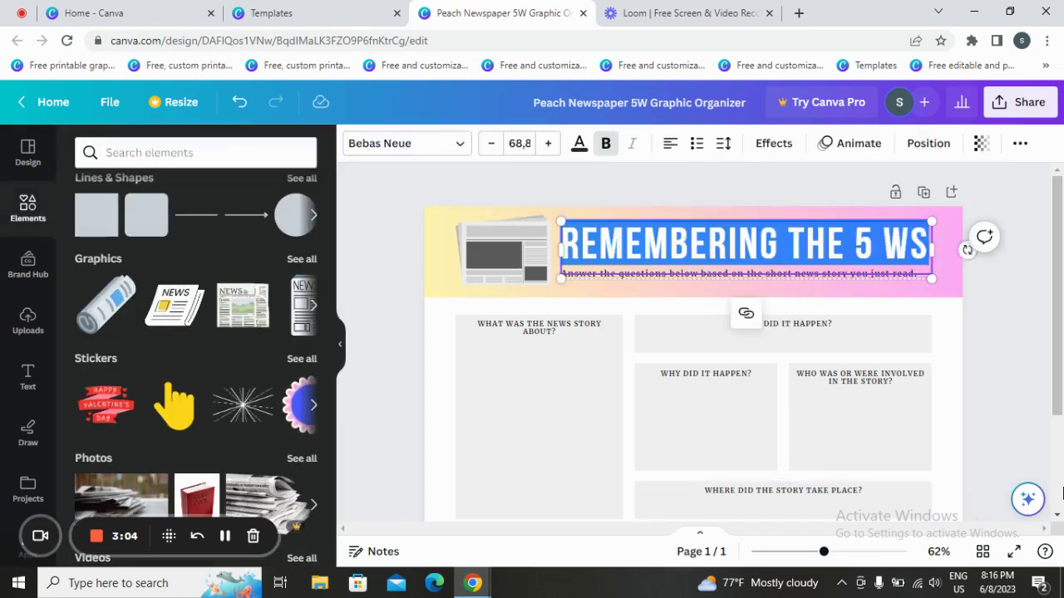
text(HE MEDIA GUIDE)
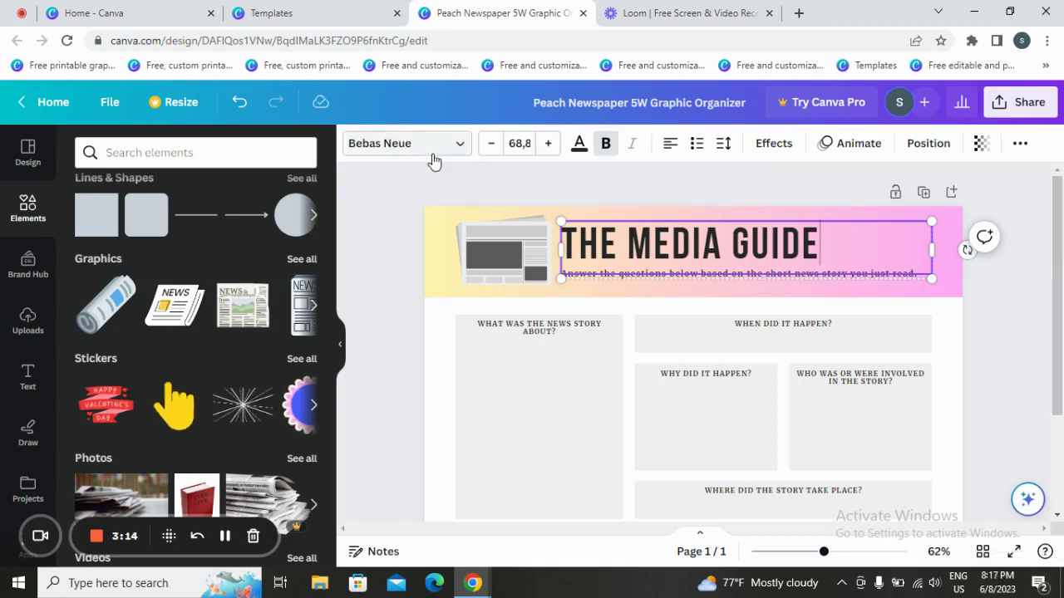
click(468, 152)
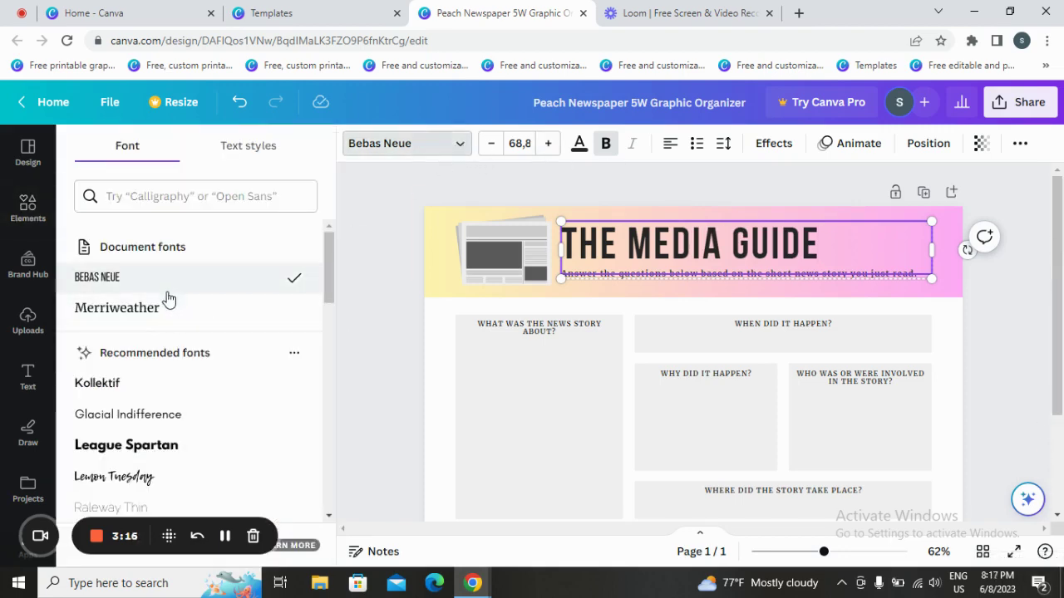
click(171, 311)
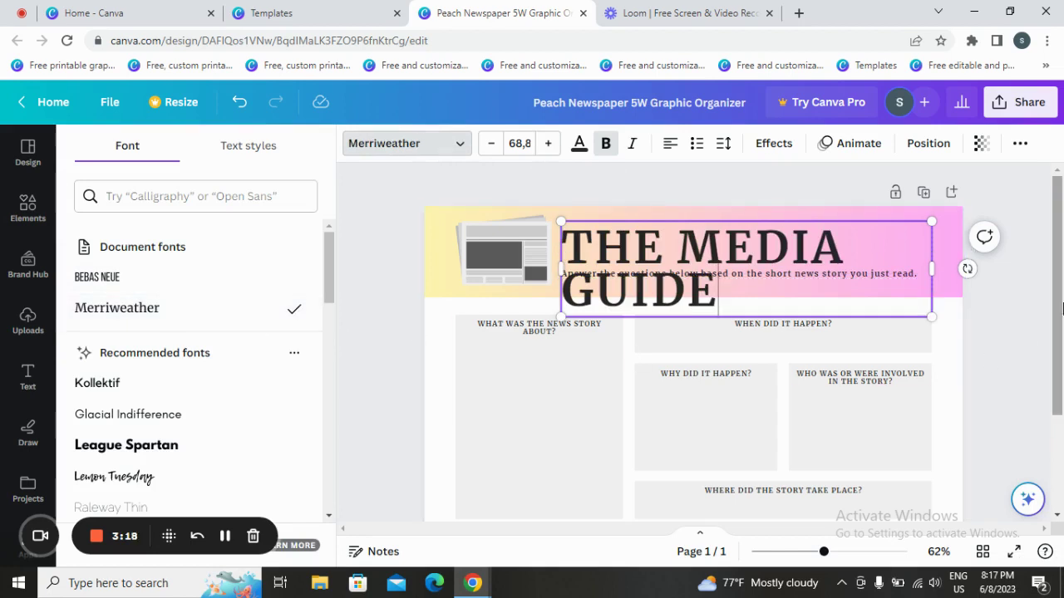
Widen, resize and place the title on one line in the pink banner beside the newspaper graphic
drag(931, 269, 1051, 252)
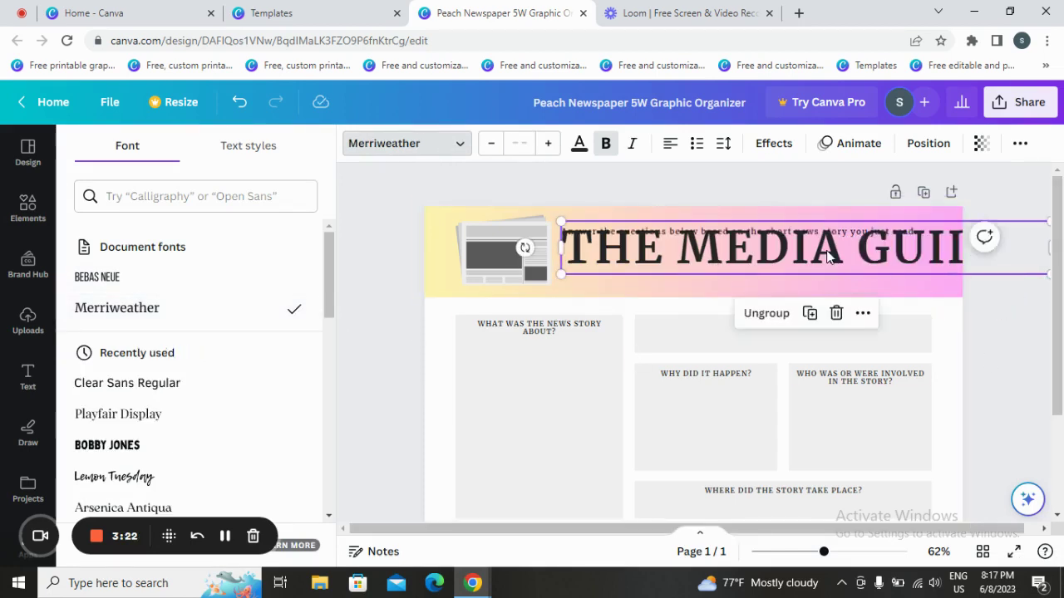
drag(831, 258, 825, 272)
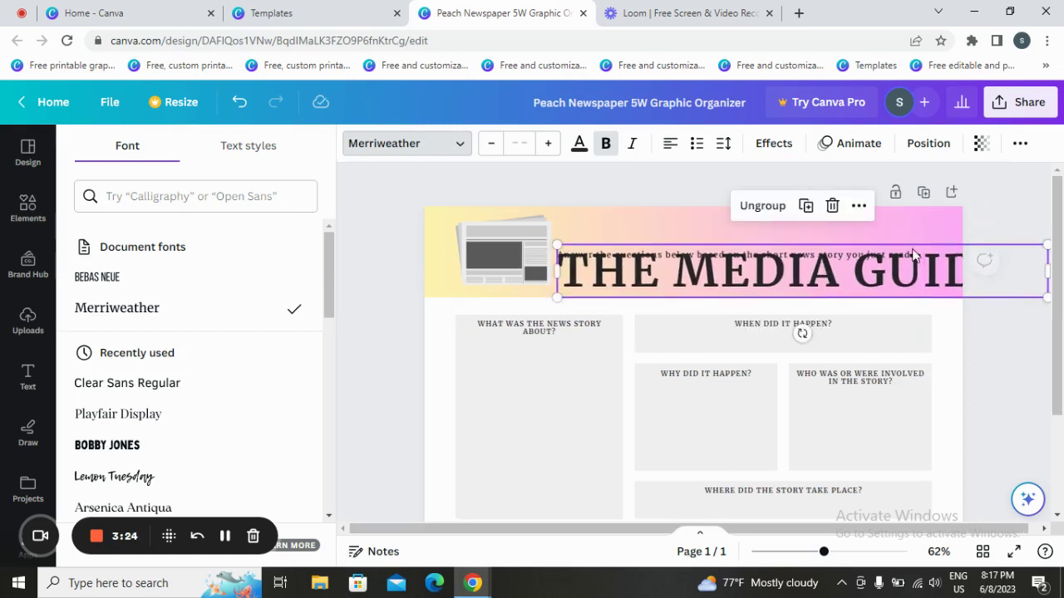
drag(1046, 295, 962, 291)
drag(831, 260, 788, 330)
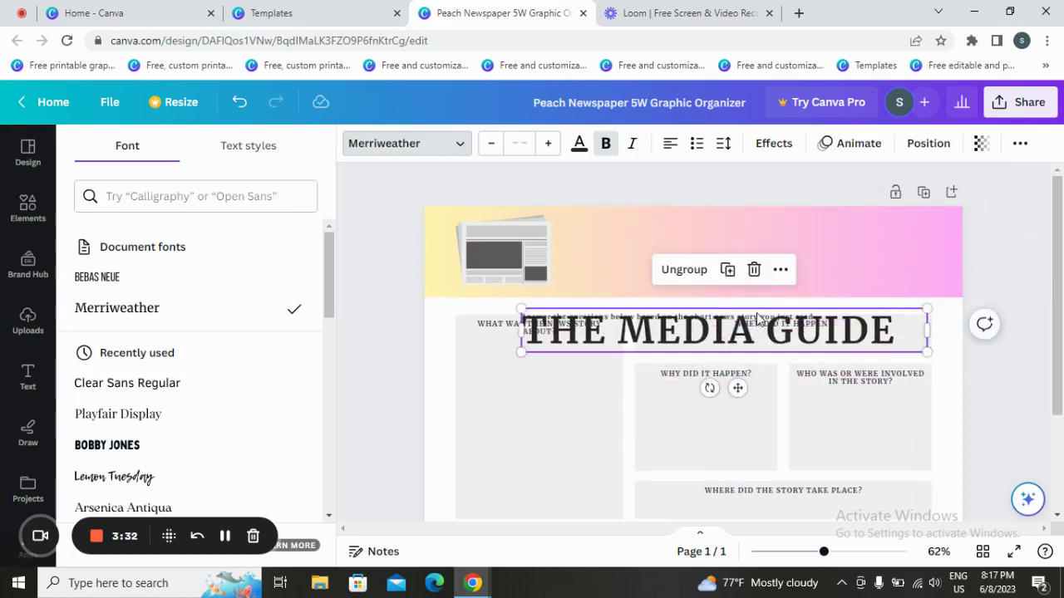
key(Escape)
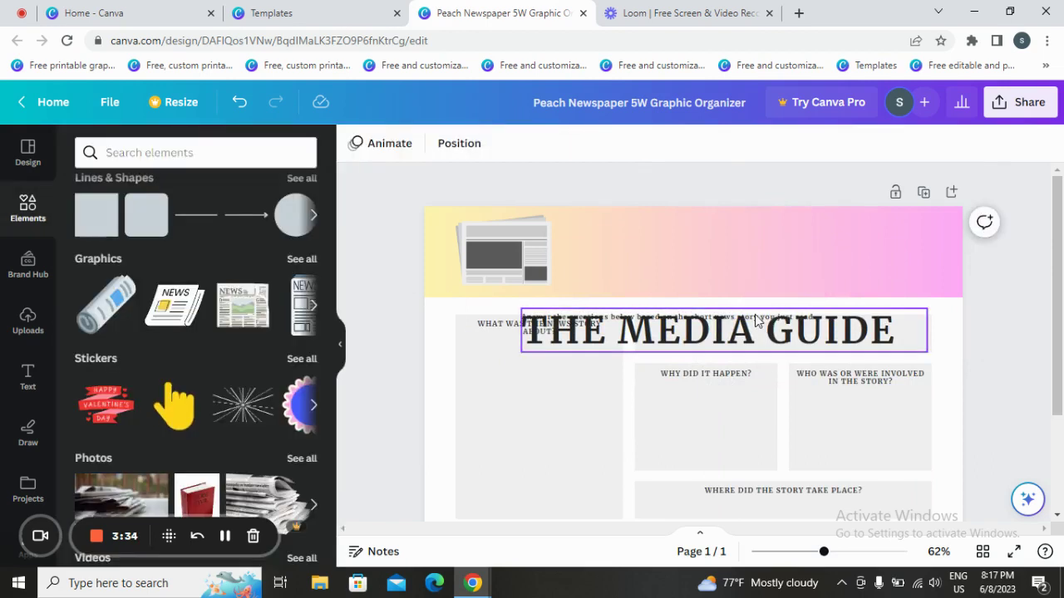
drag(783, 335, 780, 264)
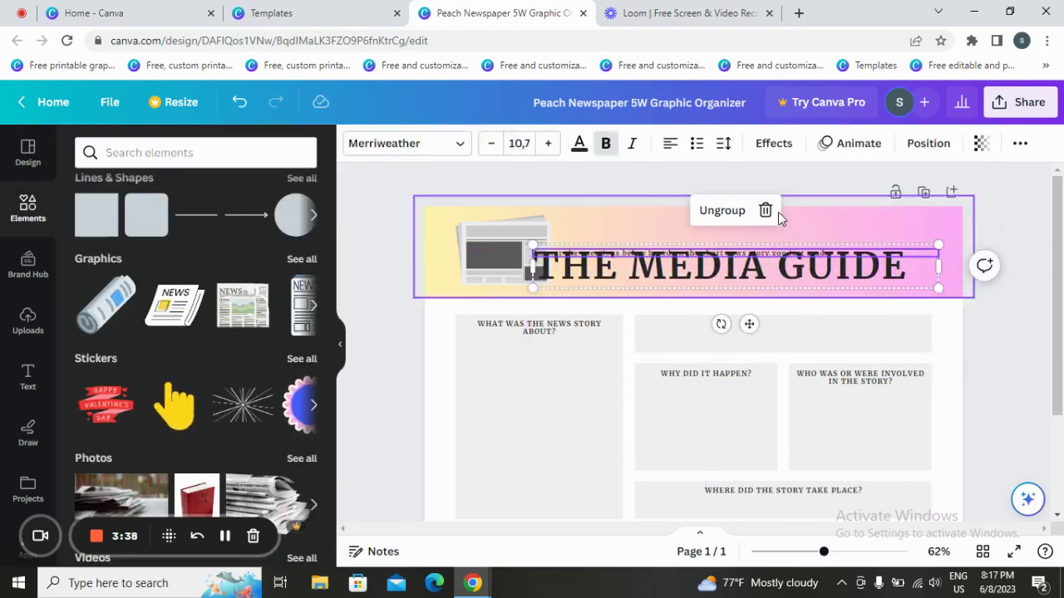
click(784, 270)
drag(787, 270, 814, 255)
Delete the header's newspaper picture and browse the recommended news-themed graphics
click(503, 249)
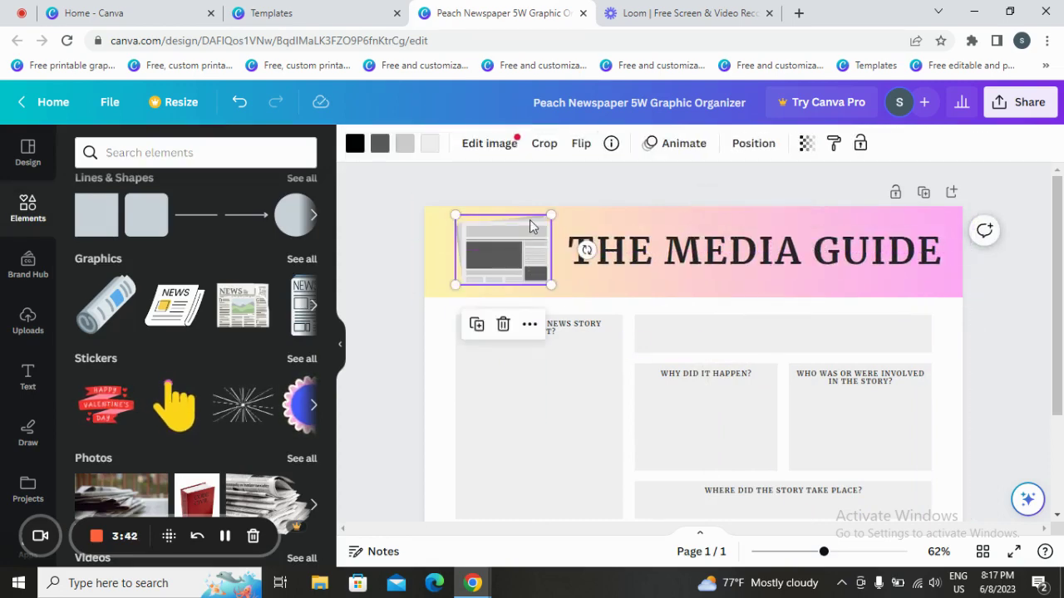
click(503, 325)
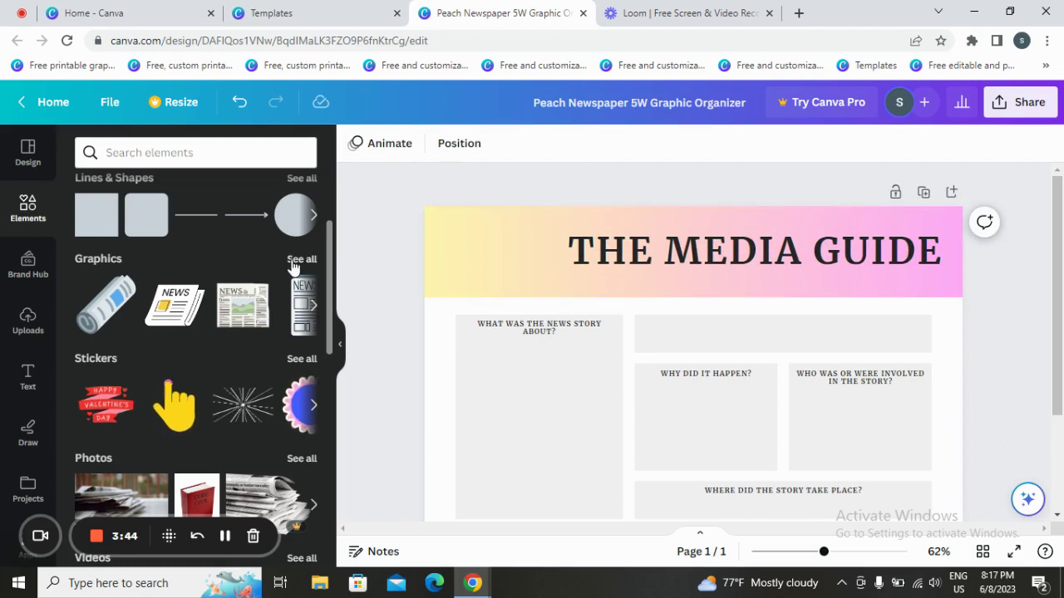
click(293, 261)
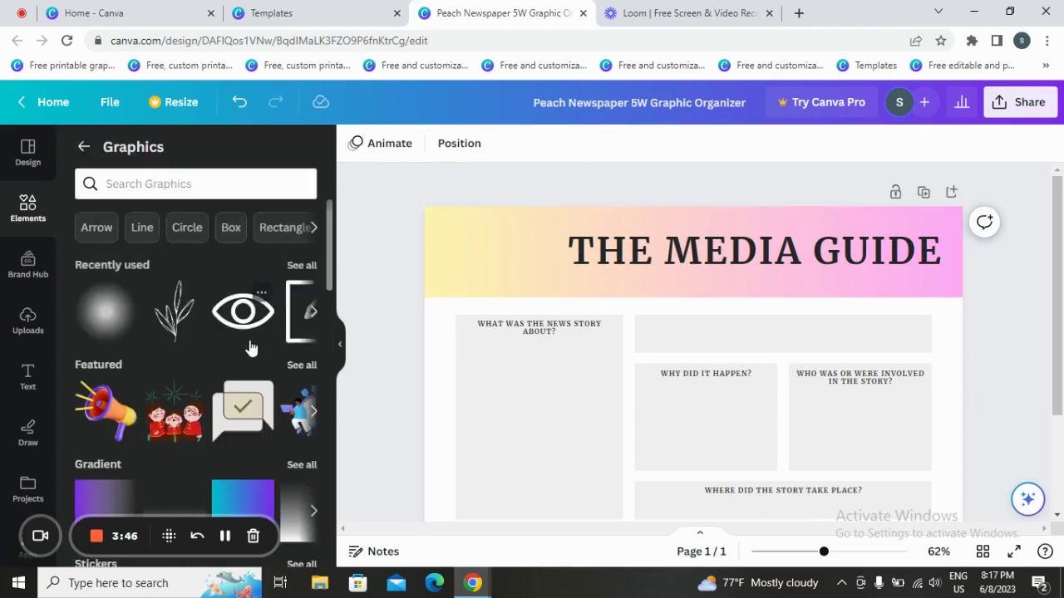
scroll(254, 347, down, 5)
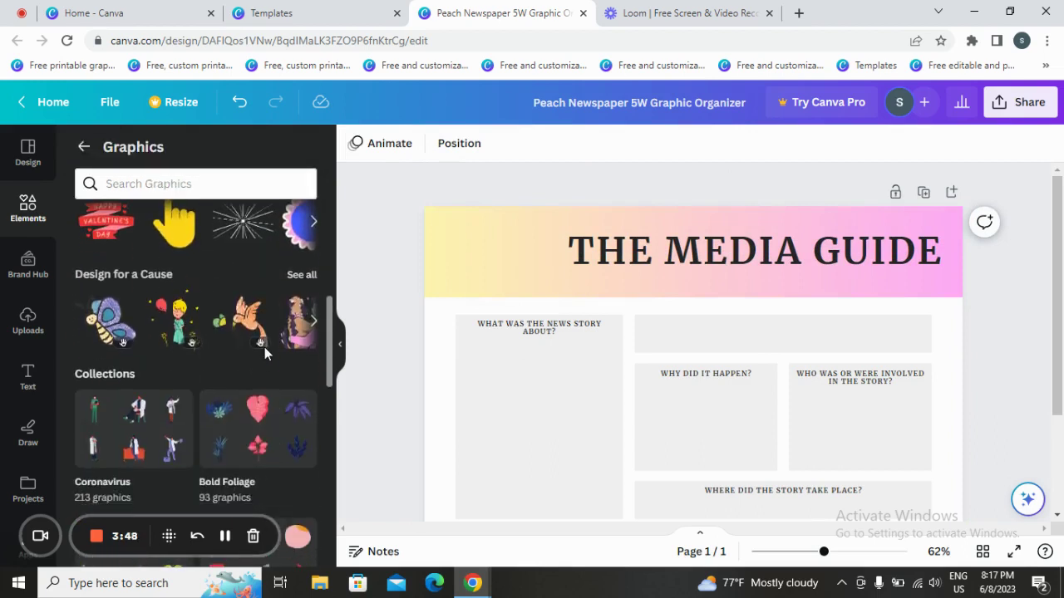
scroll(264, 346, down, 1)
click(242, 113)
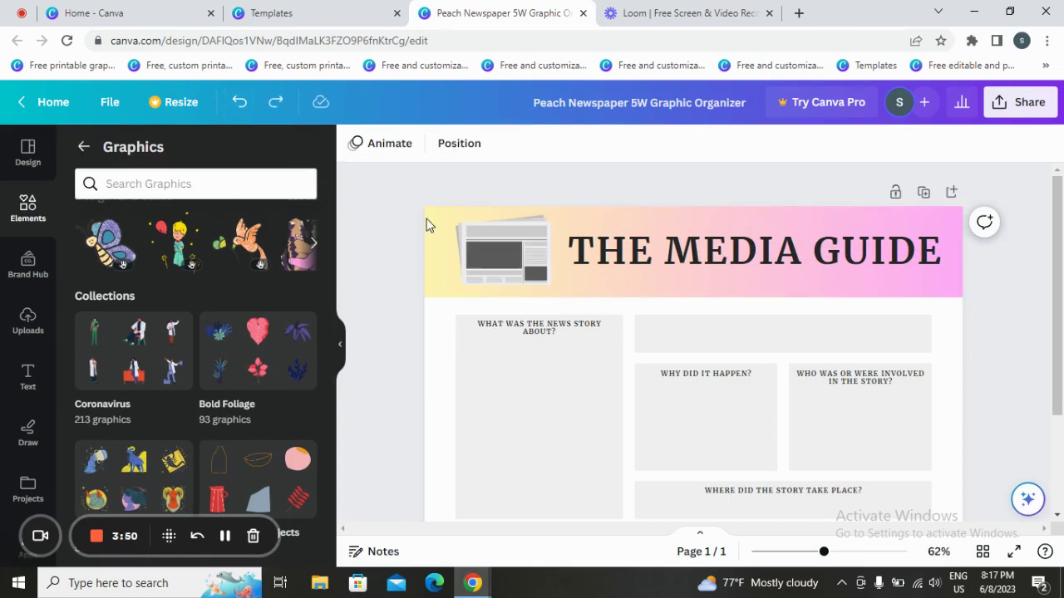
click(480, 277)
scroll(199, 340, up, 5)
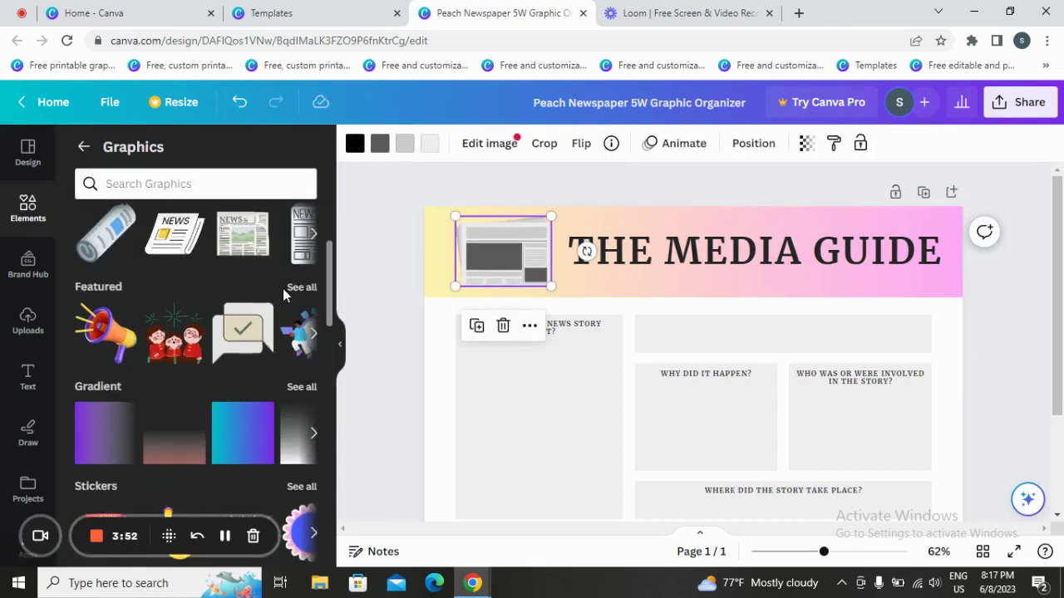
scroll(272, 287, up, 3)
click(302, 363)
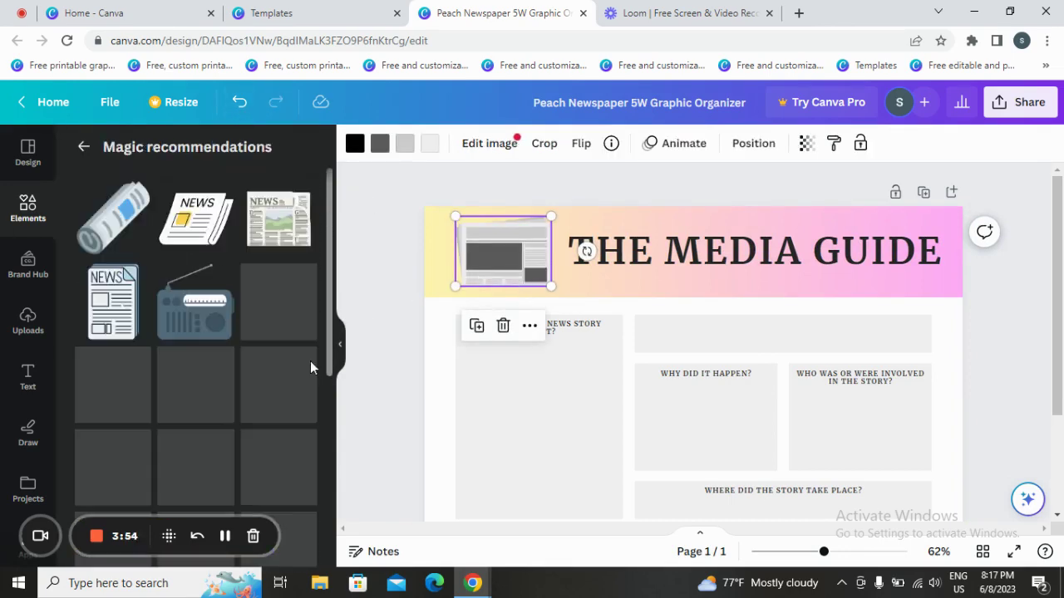
click(502, 327)
scroll(183, 382, down, 5)
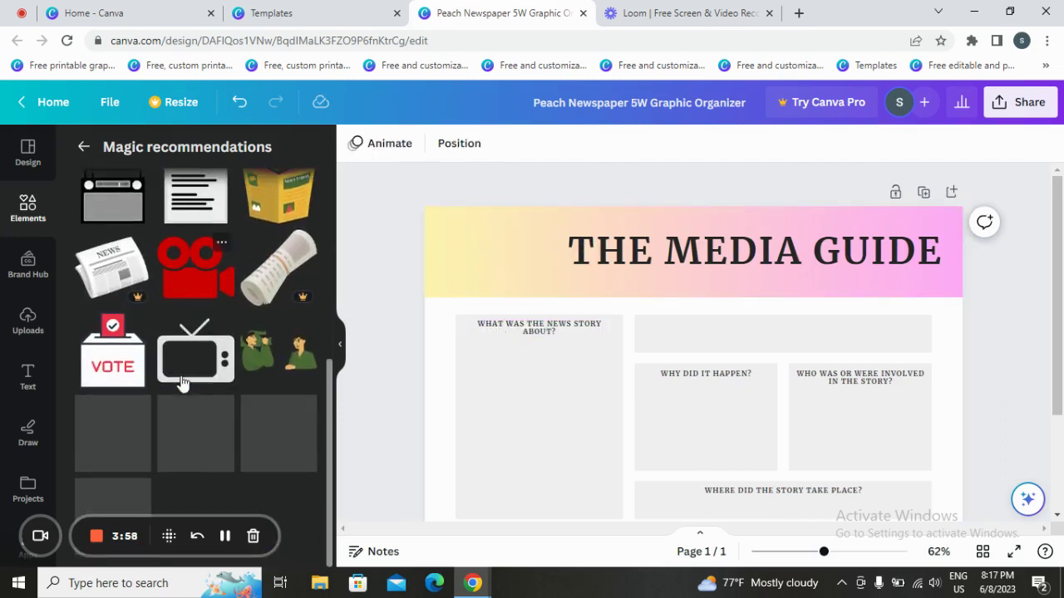
scroll(233, 468, up, 6)
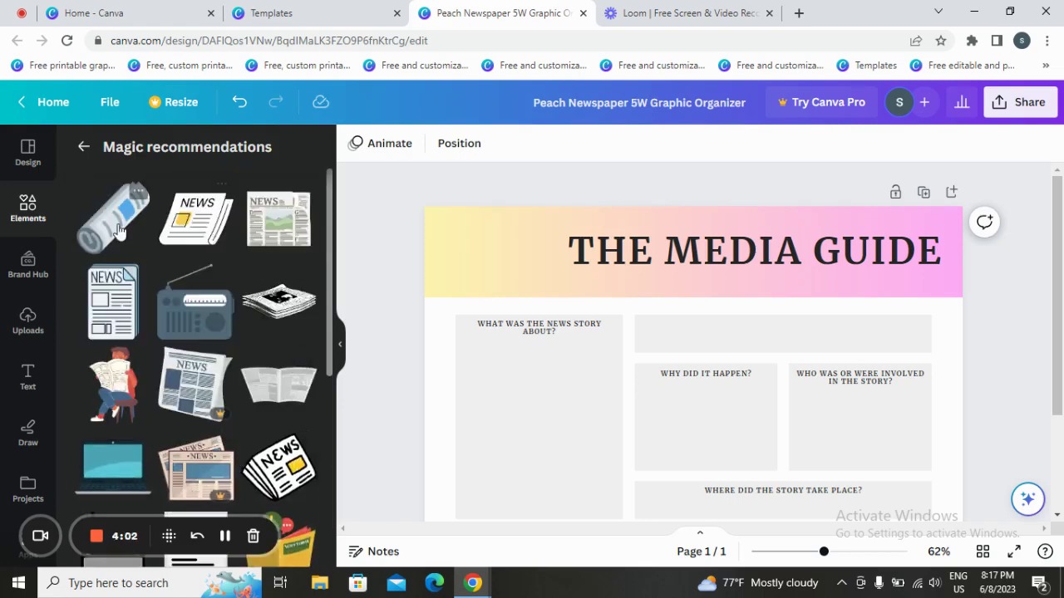
scroll(119, 230, down, 5)
scroll(164, 359, up, 4)
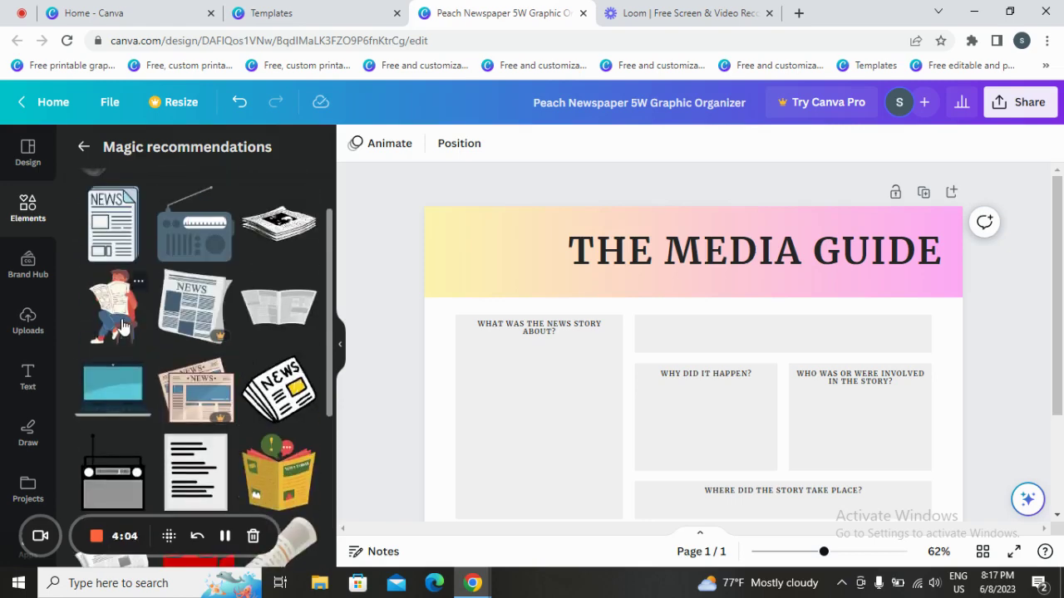
Add the man-reading-a-newspaper graphic and size it at the banner's left
click(121, 326)
drag(702, 400, 521, 261)
drag(559, 335, 527, 277)
drag(507, 235, 518, 258)
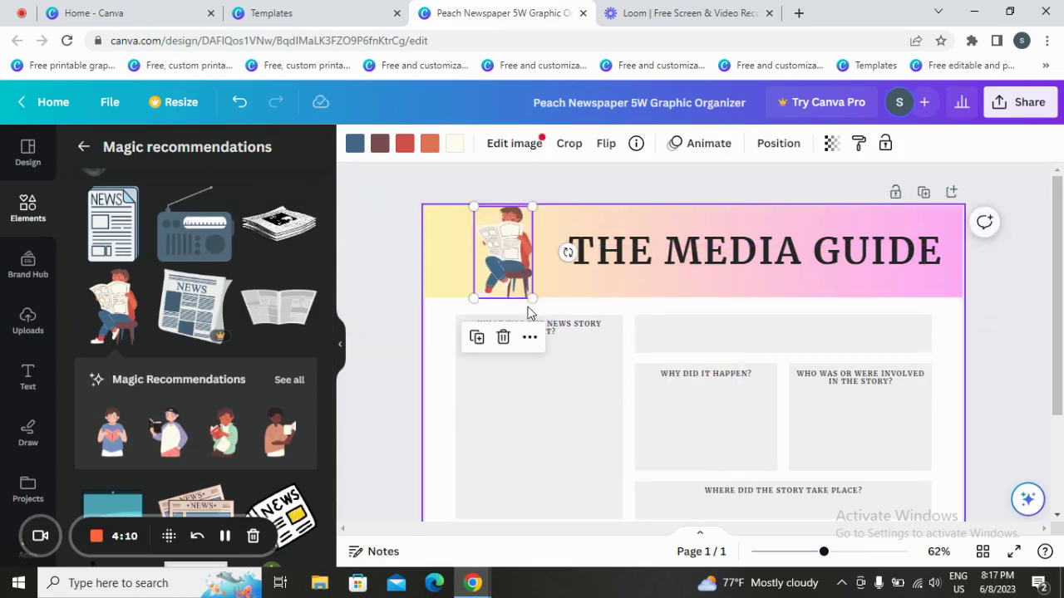
drag(532, 296, 534, 274)
Enlarge THE MEDIA GUIDE title to 61.3 and shift it left beside the graphic
drag(845, 241, 803, 238)
drag(931, 279, 962, 283)
drag(837, 260, 825, 256)
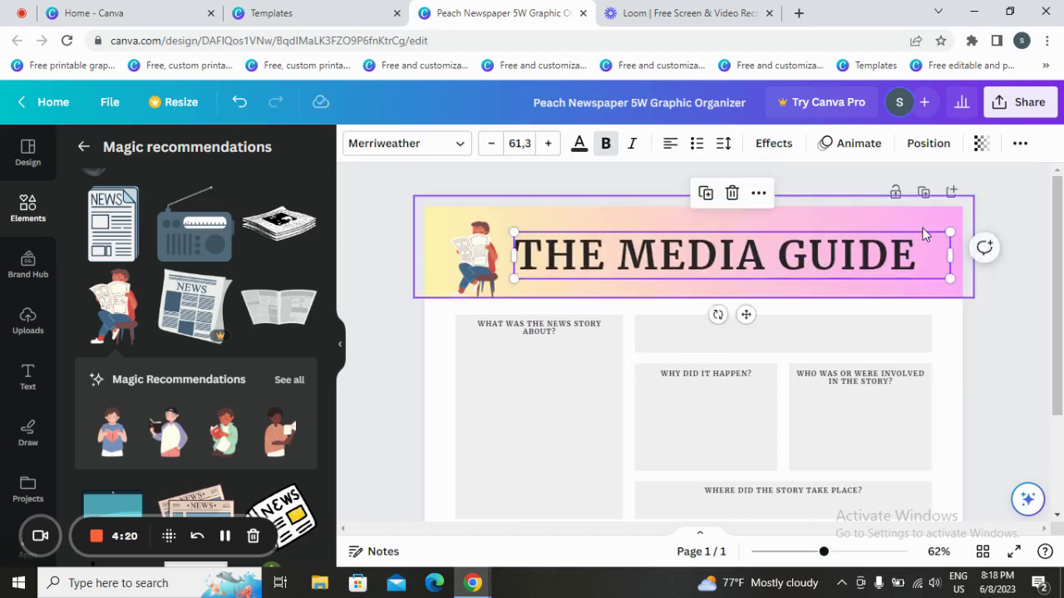
scroll(985, 303, down, 3)
scroll(985, 303, up, 3)
scroll(985, 304, down, 2)
click(985, 303)
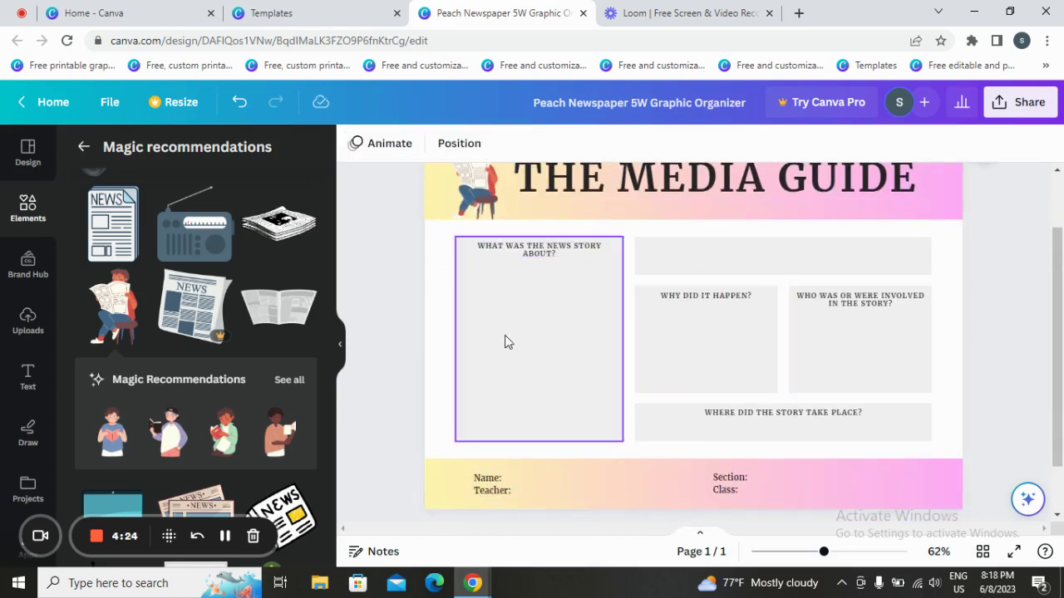
click(35, 213)
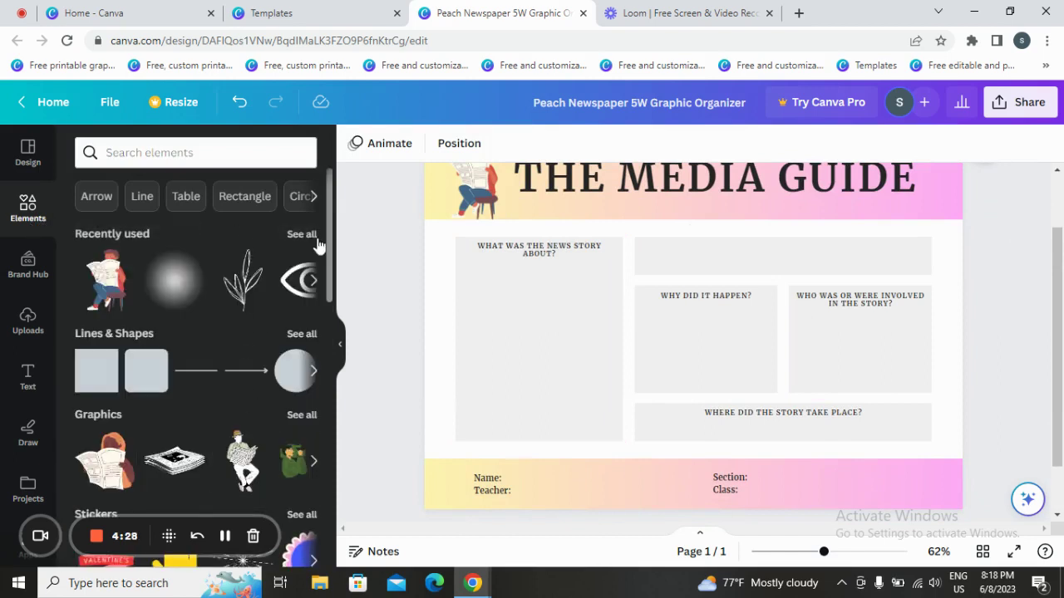
click(190, 290)
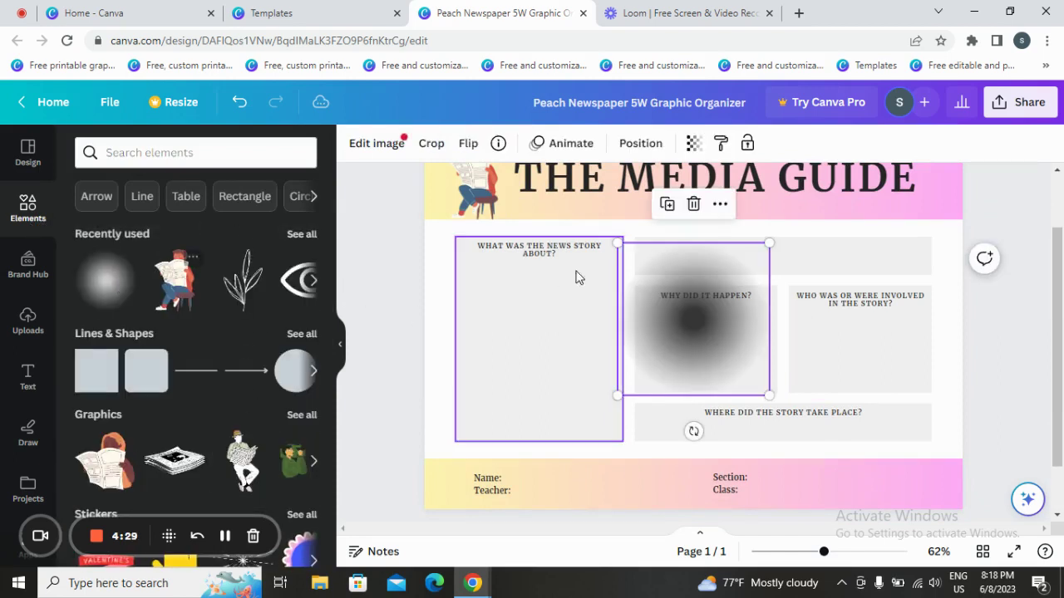
drag(694, 320, 545, 304)
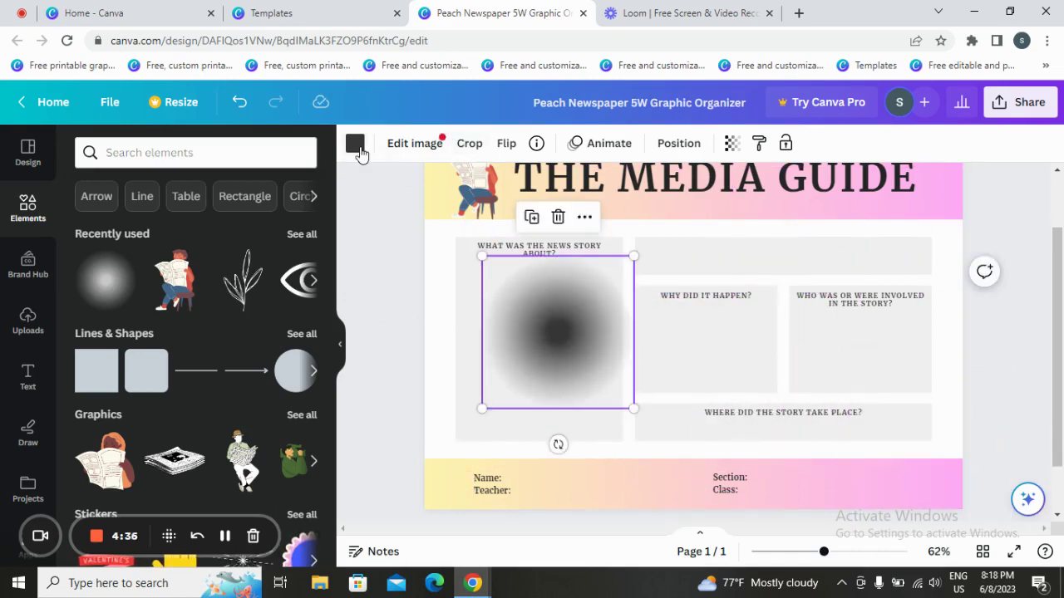
click(356, 147)
click(217, 282)
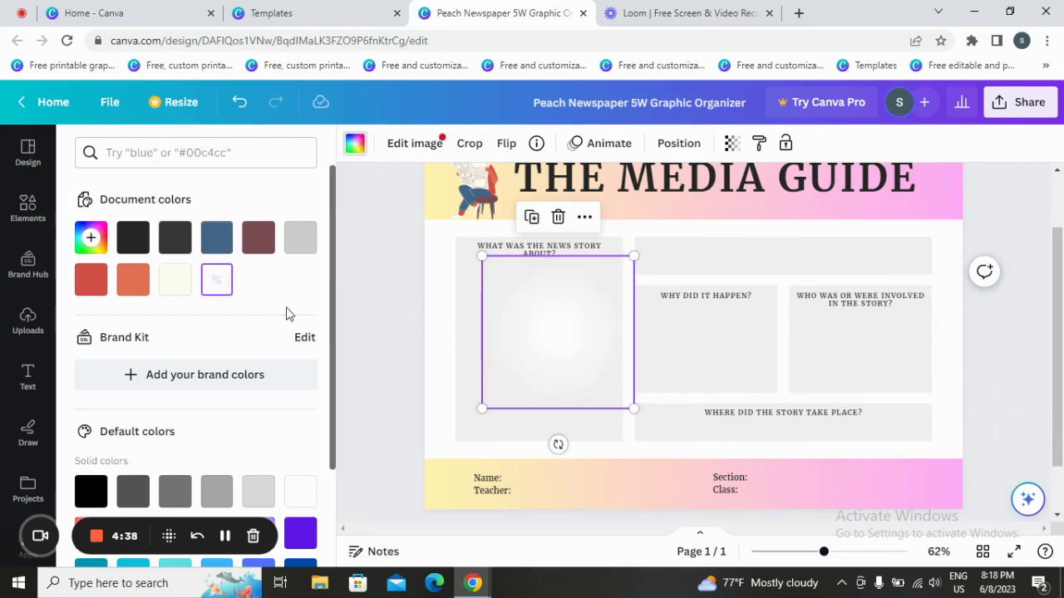
drag(545, 286, 556, 127)
scroll(452, 293, up, 2)
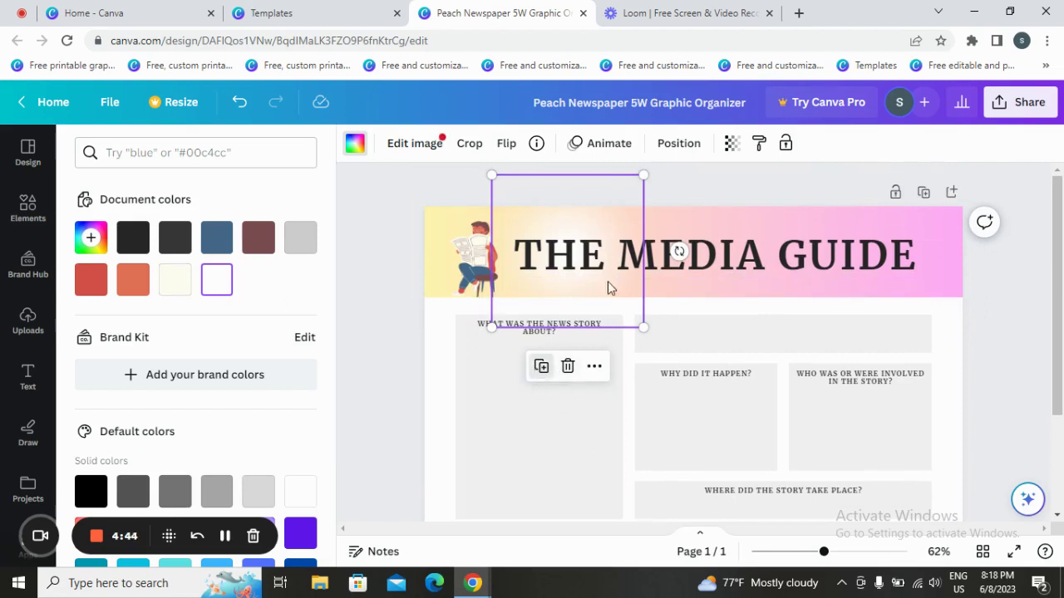
drag(599, 259, 702, 340)
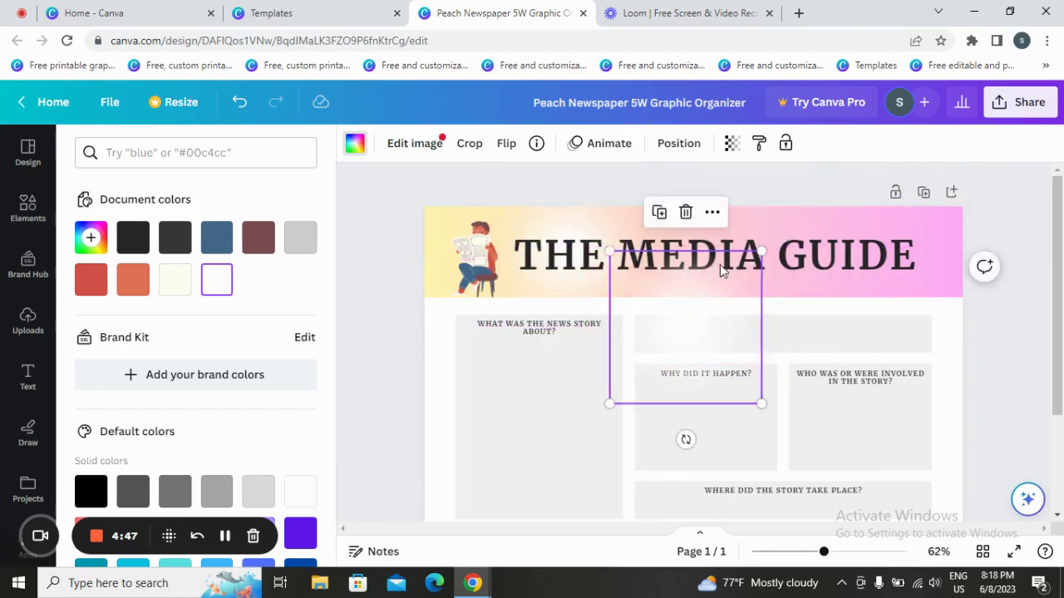
click(685, 216)
click(103, 280)
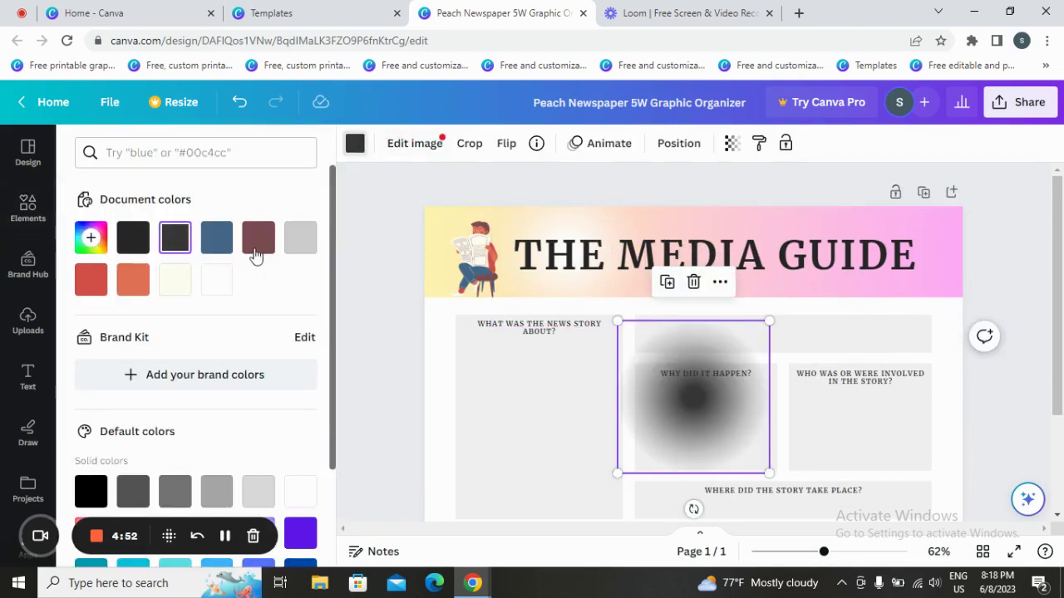
click(232, 282)
drag(687, 407, 471, 402)
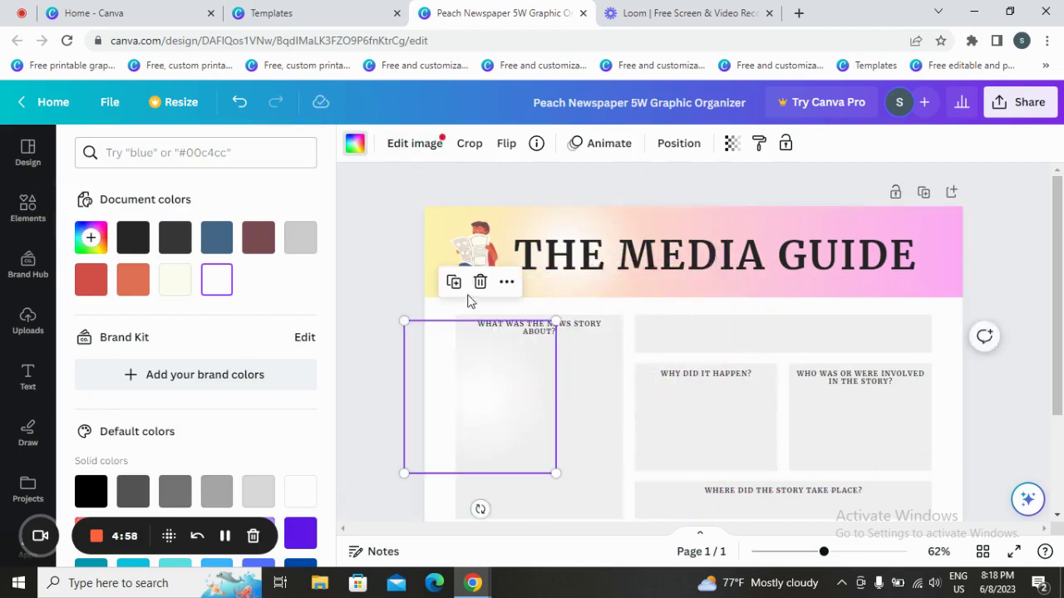
click(480, 283)
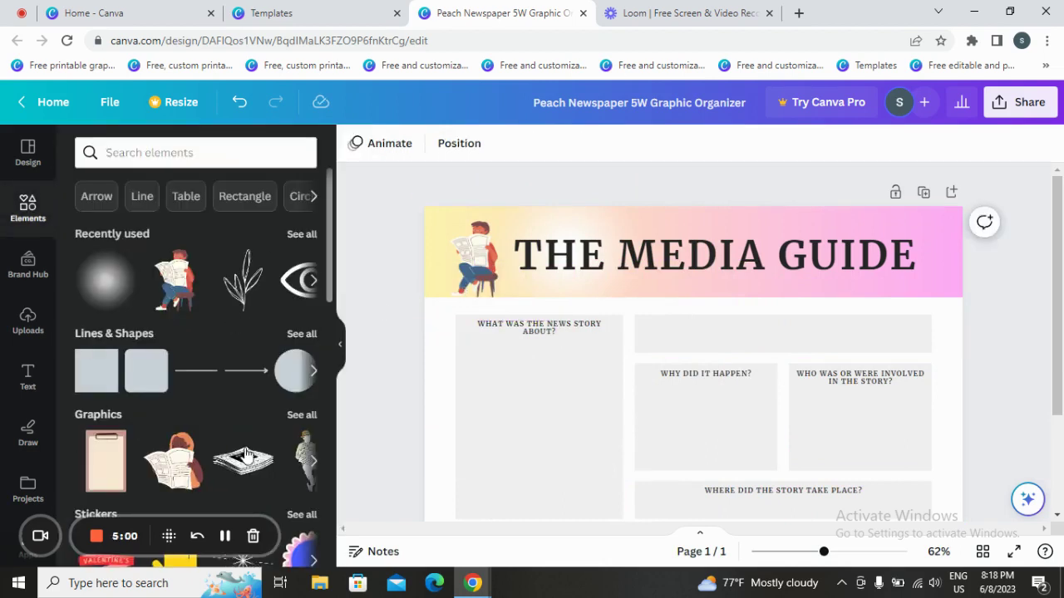
scroll(245, 454, down, 1)
scroll(458, 385, down, 2)
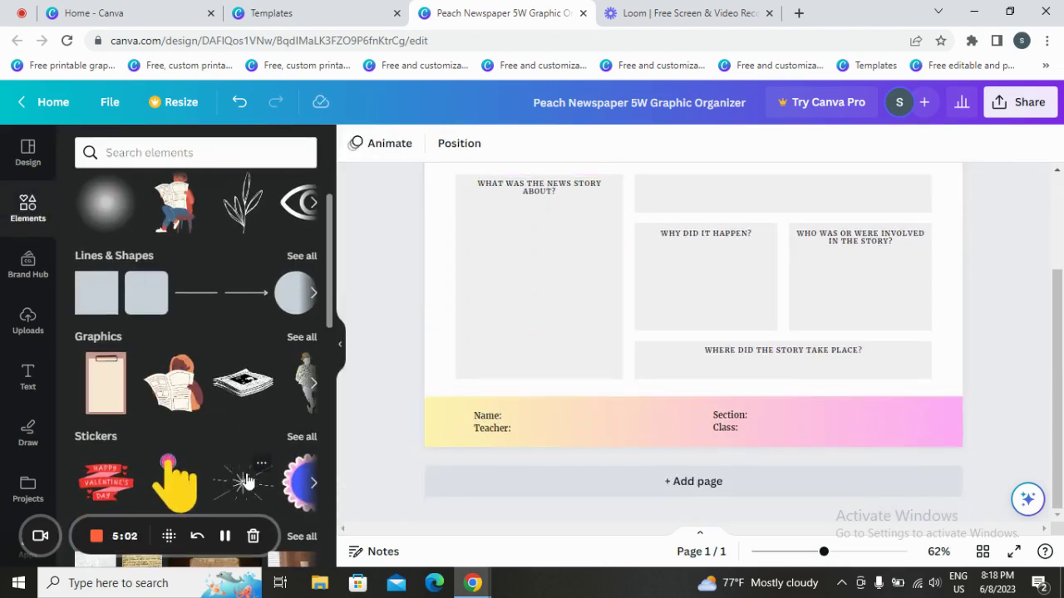
scroll(247, 483, down, 1)
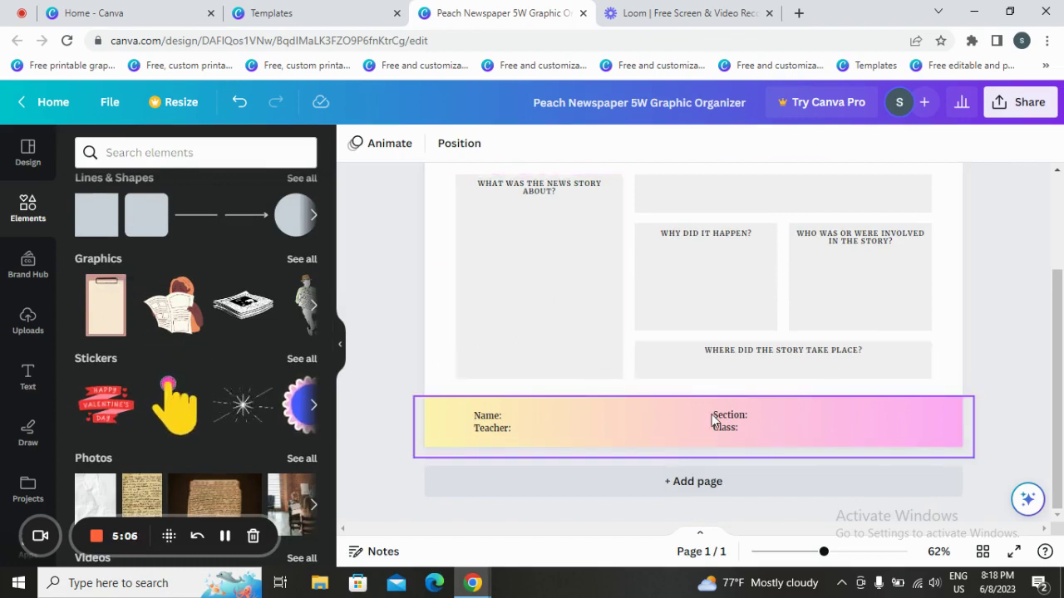
scroll(553, 434, up, 2)
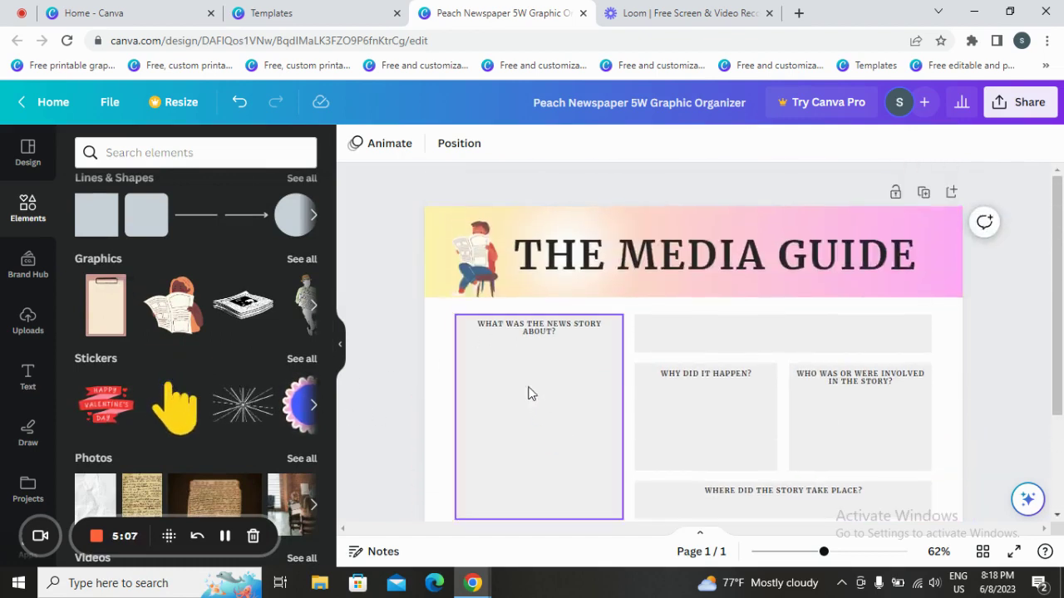
double_click(542, 328)
double_click(713, 374)
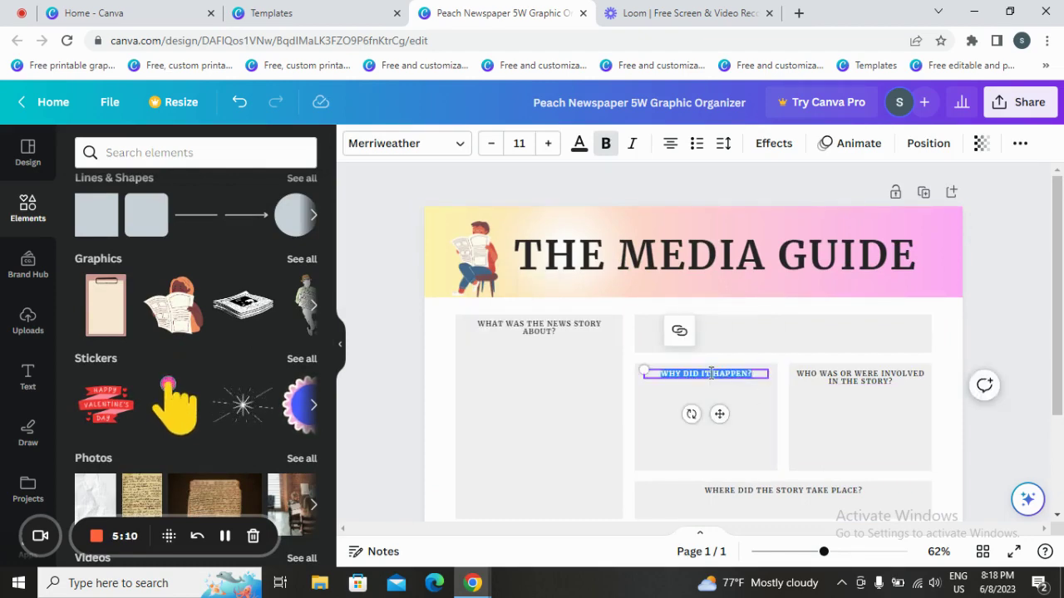
click(875, 380)
click(875, 380)
click(783, 491)
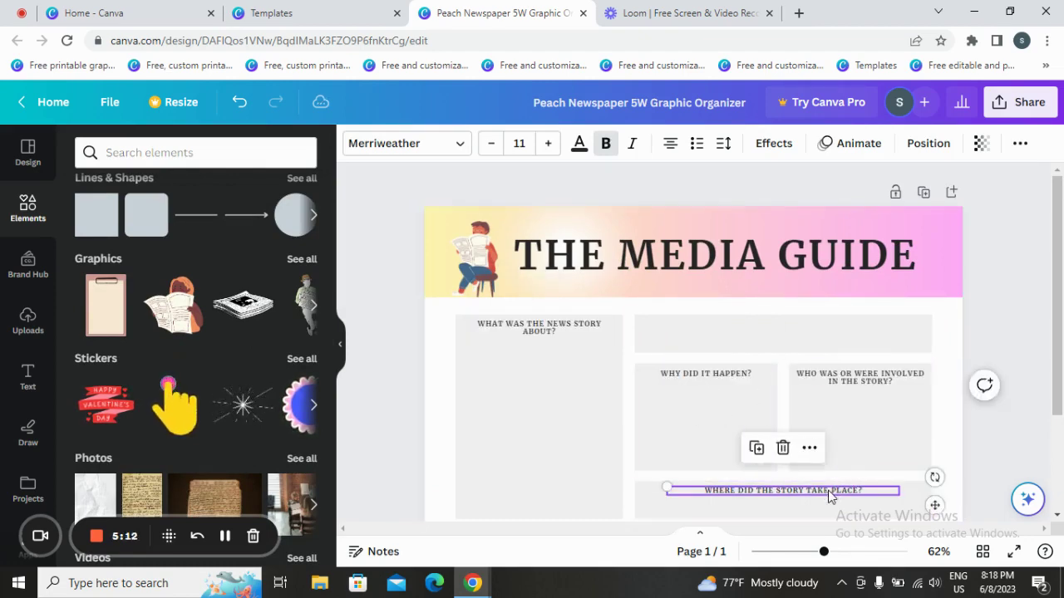
click(783, 490)
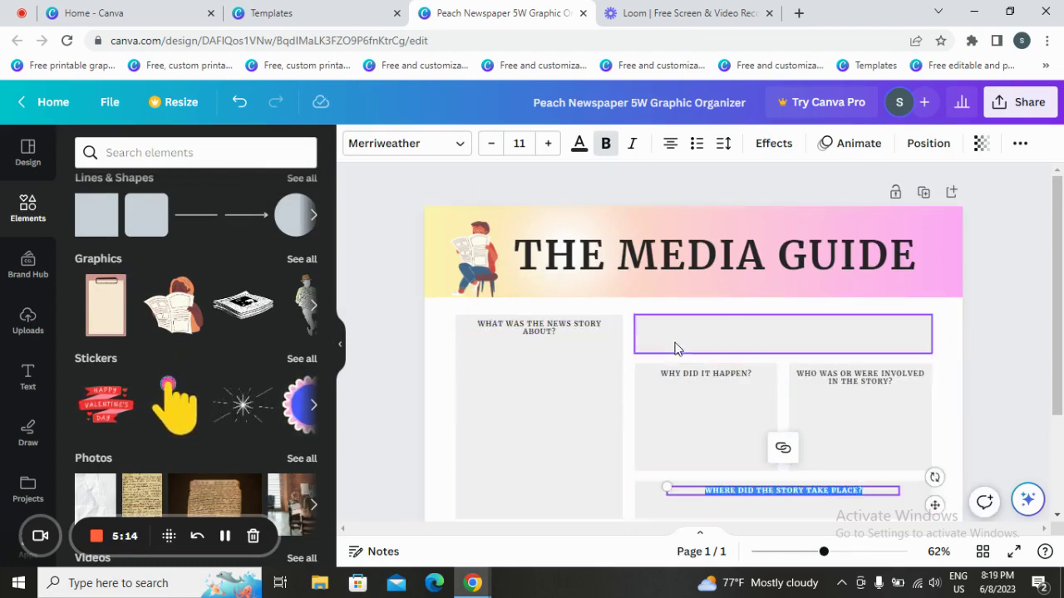
scroll(320, 432, down, 3)
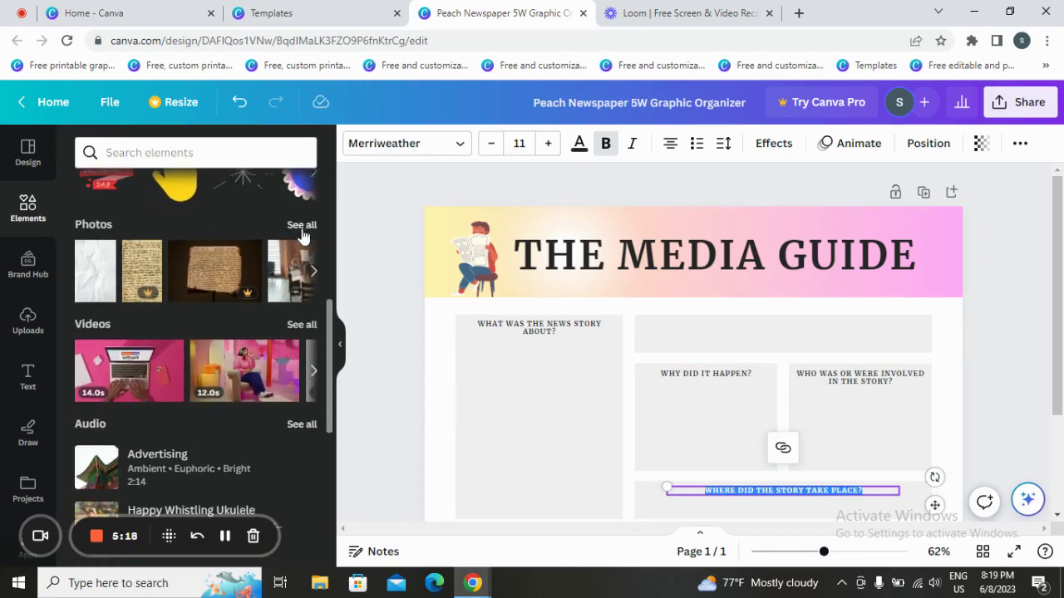
click(289, 297)
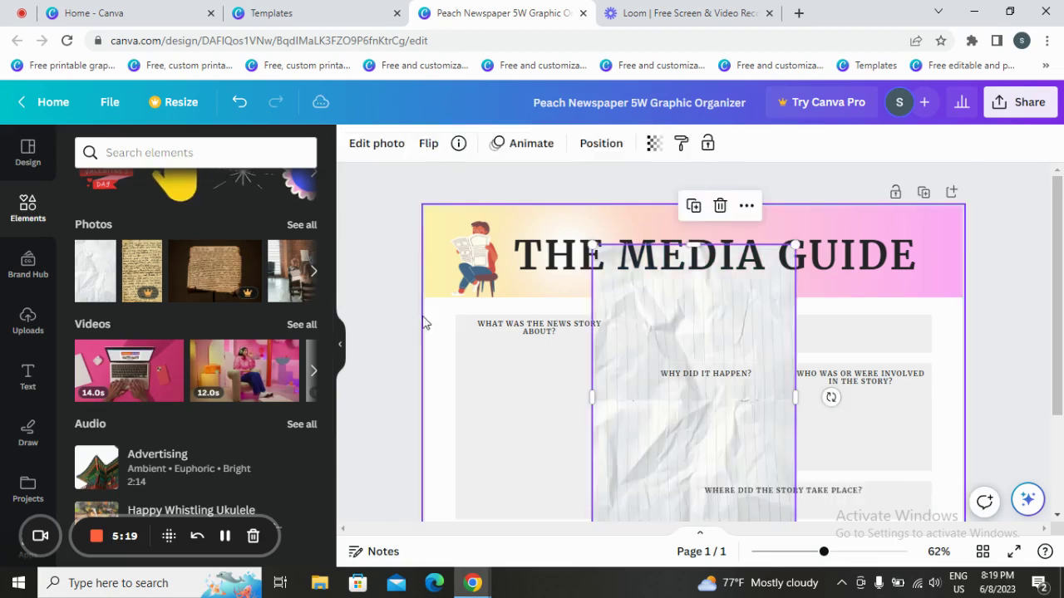
drag(665, 349, 736, 343)
click(757, 243)
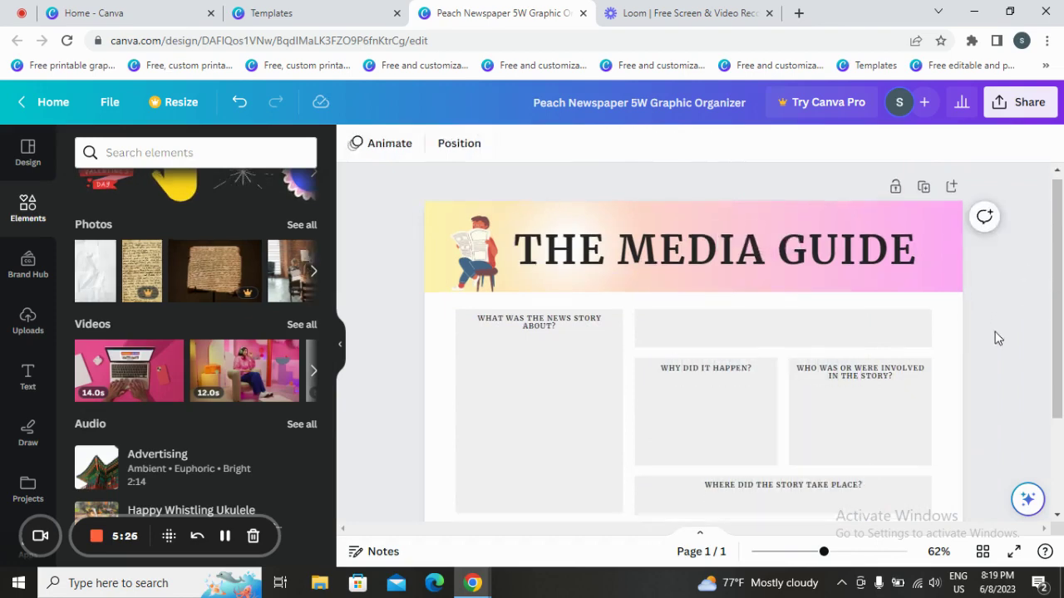
scroll(985, 361, down, 3)
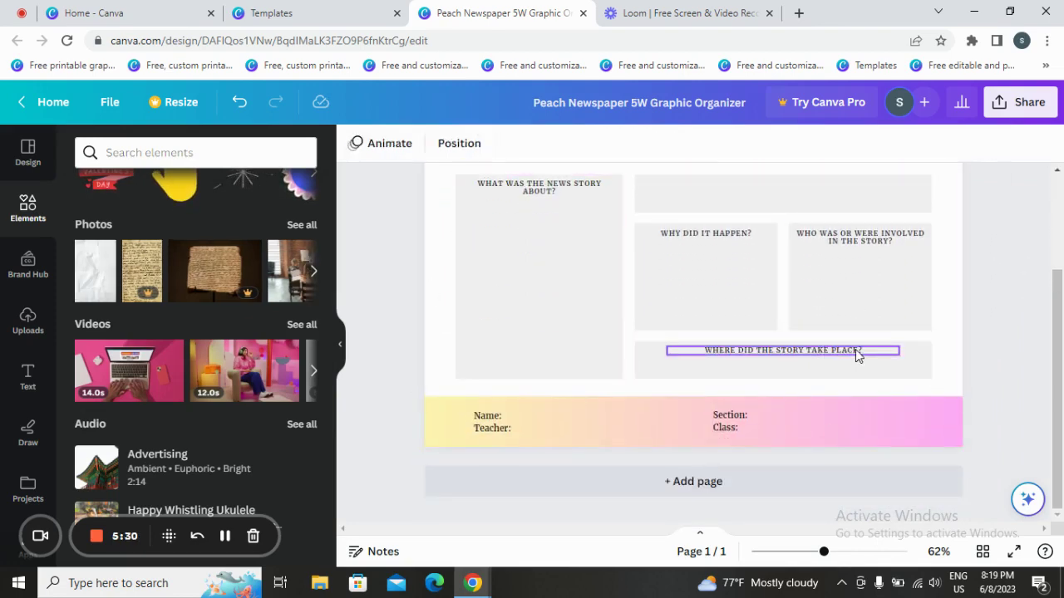
Apply the Simple entrance animation to the Media Guide page and replay its preview
scroll(757, 333, up, 3)
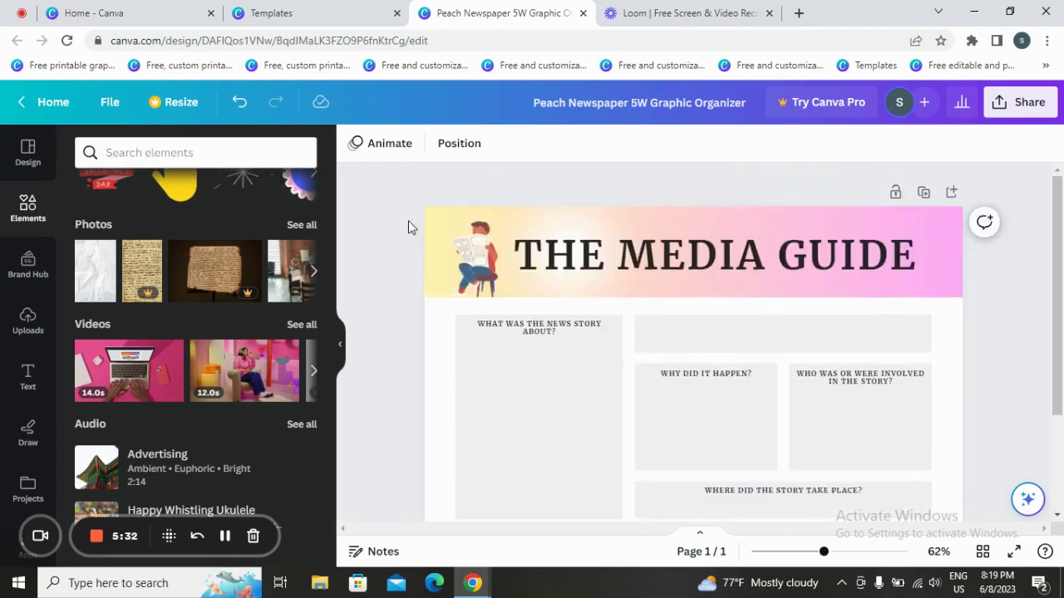
click(378, 143)
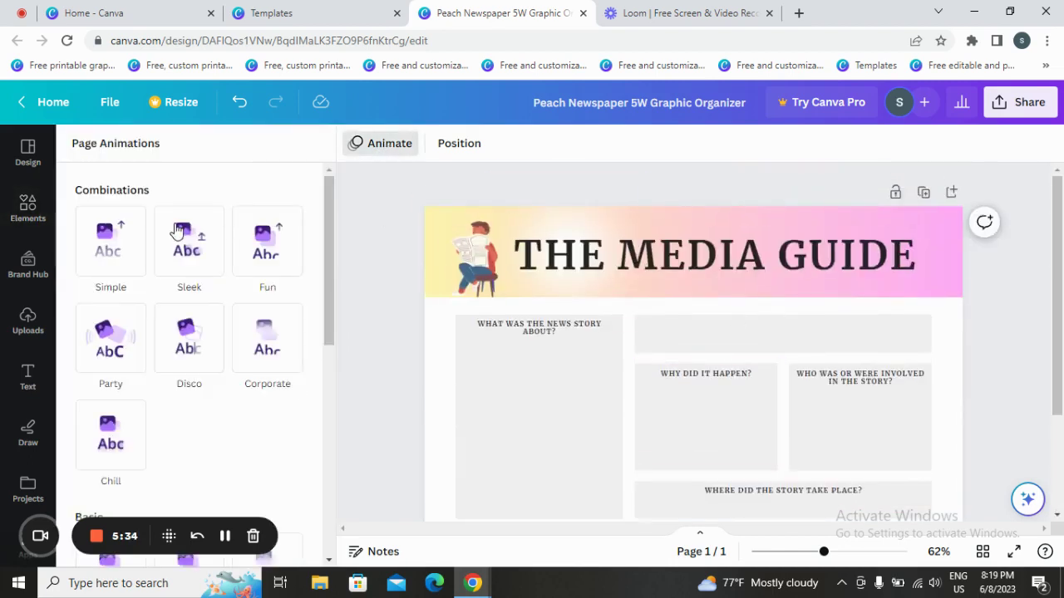
click(115, 258)
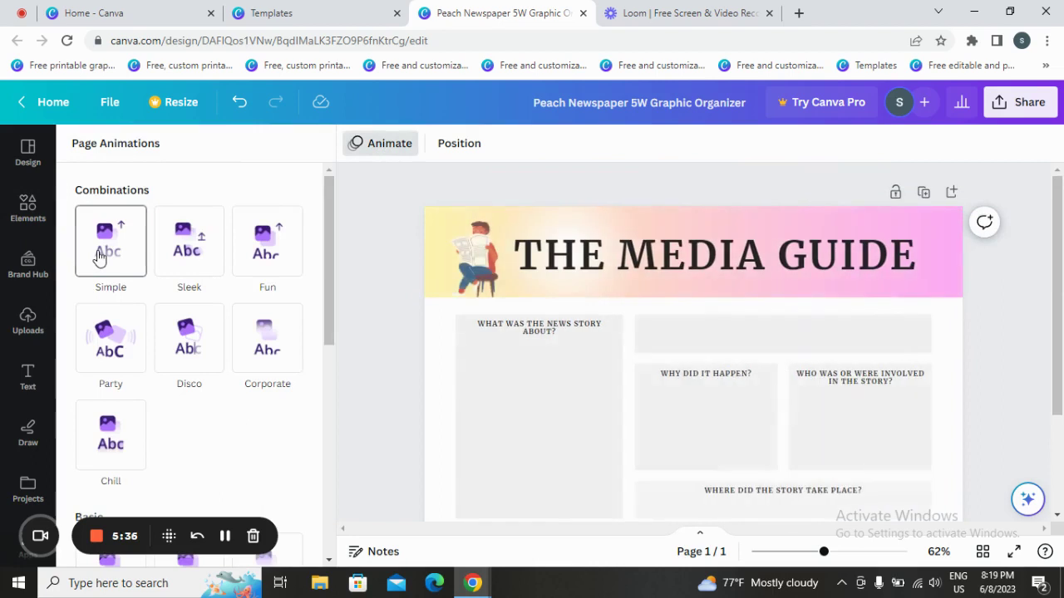
click(98, 259)
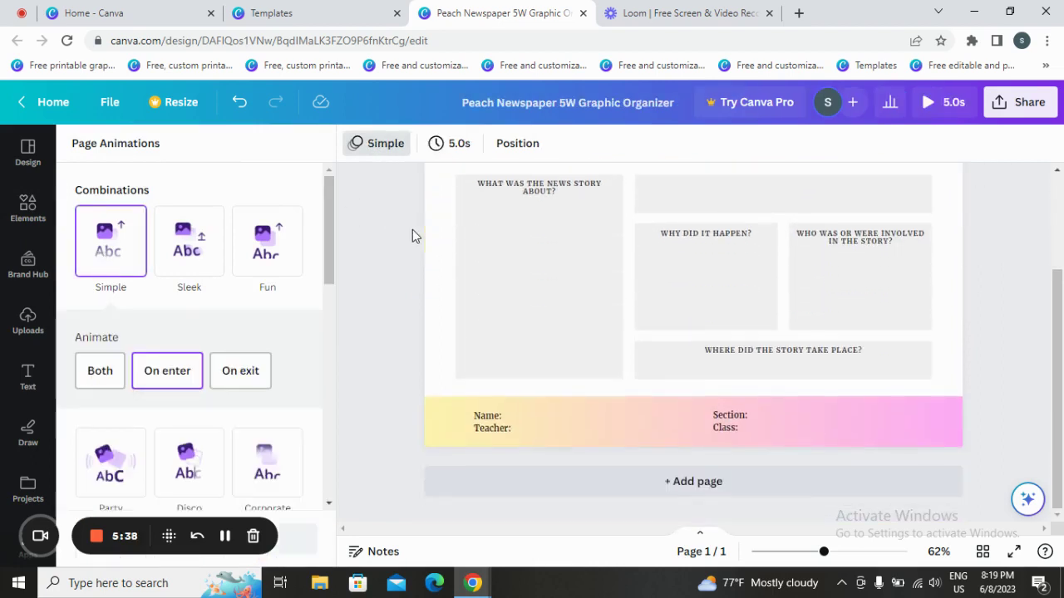
click(116, 249)
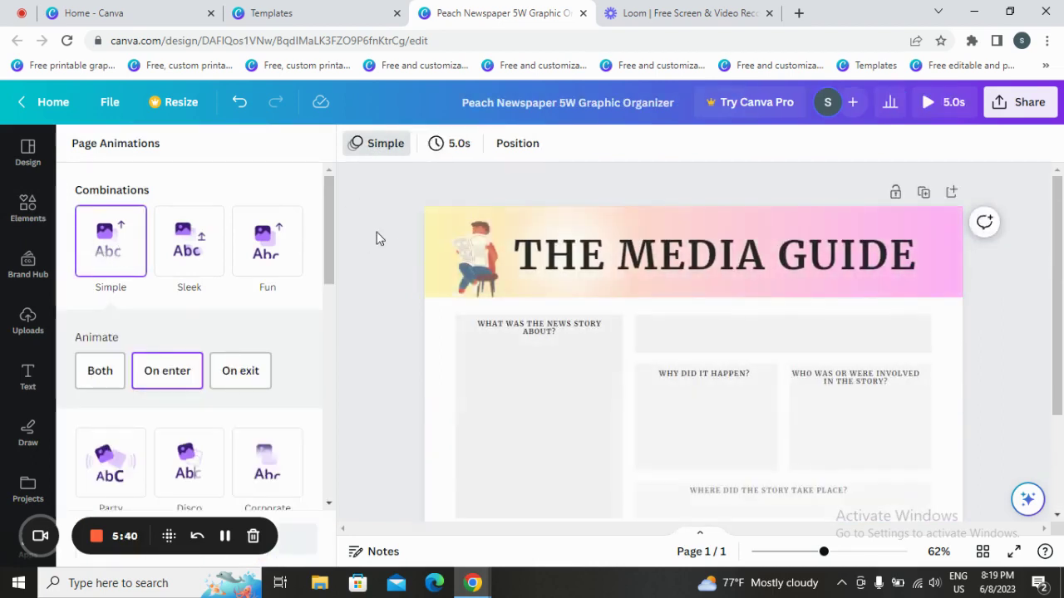
scroll(394, 425, down, 1)
scroll(394, 425, down, 3)
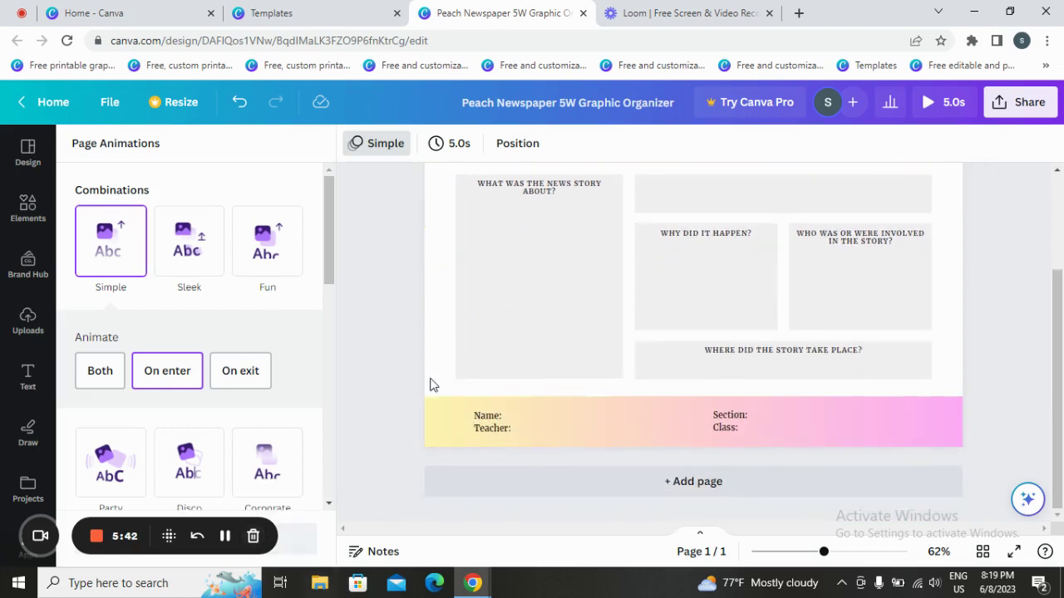
scroll(1014, 316, up, 3)
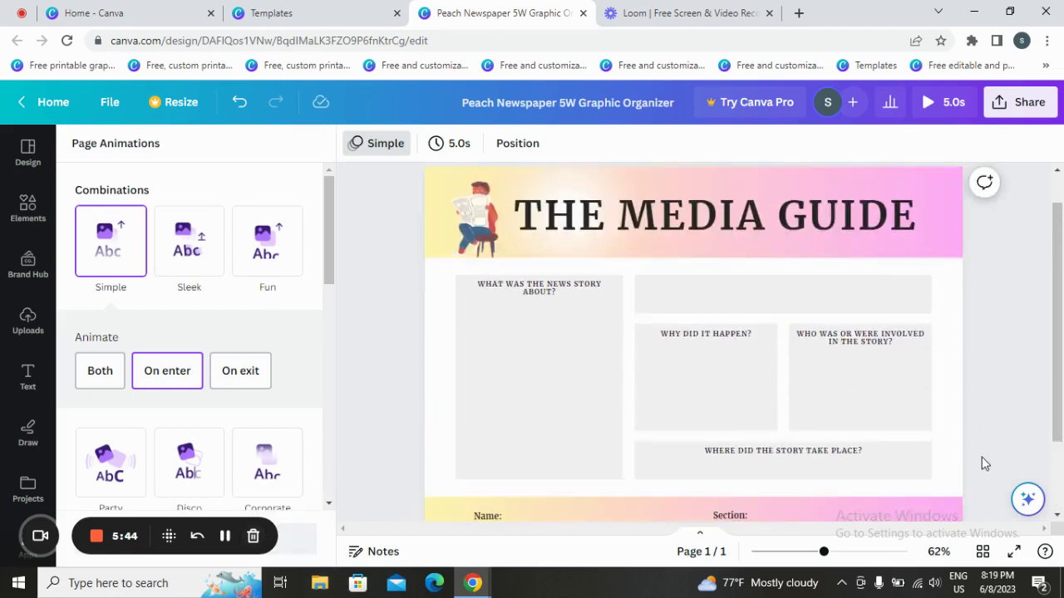
scroll(983, 460, down, 3)
Add a second page and apply the green Flow Chart template to it
click(879, 485)
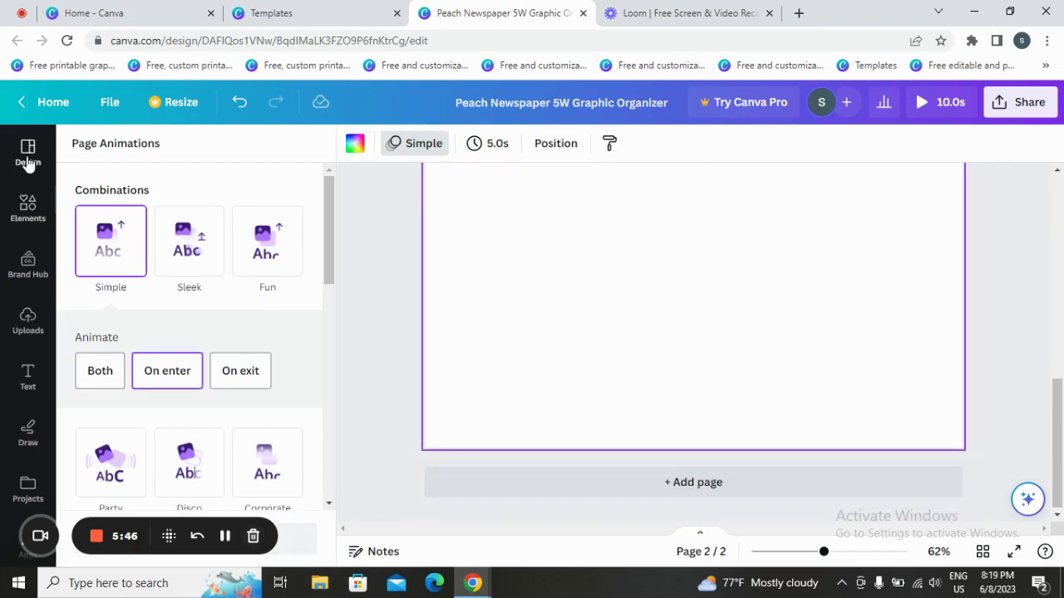
click(28, 158)
scroll(269, 452, down, 2)
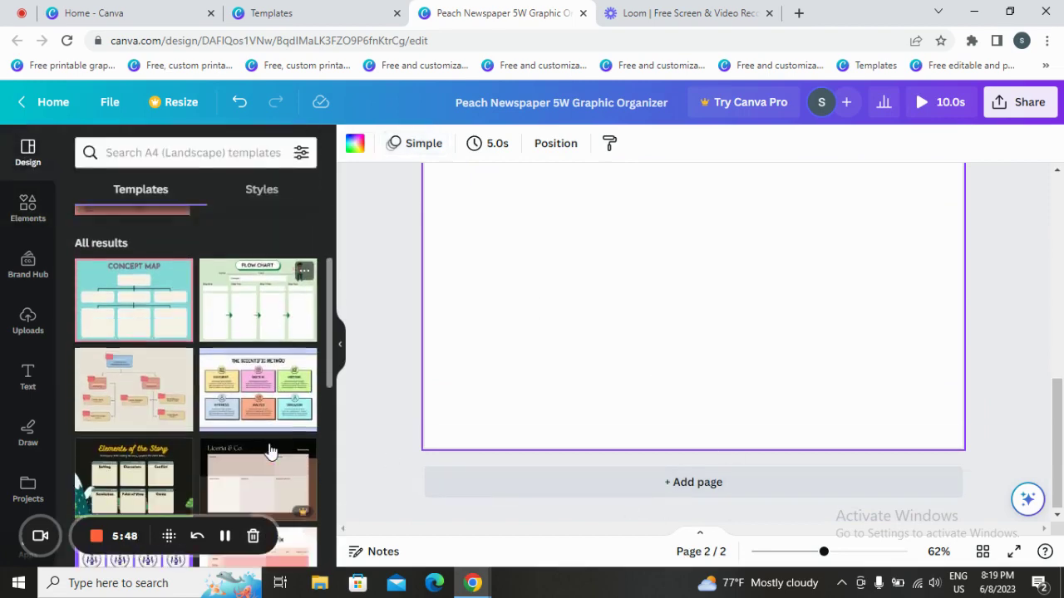
click(259, 291)
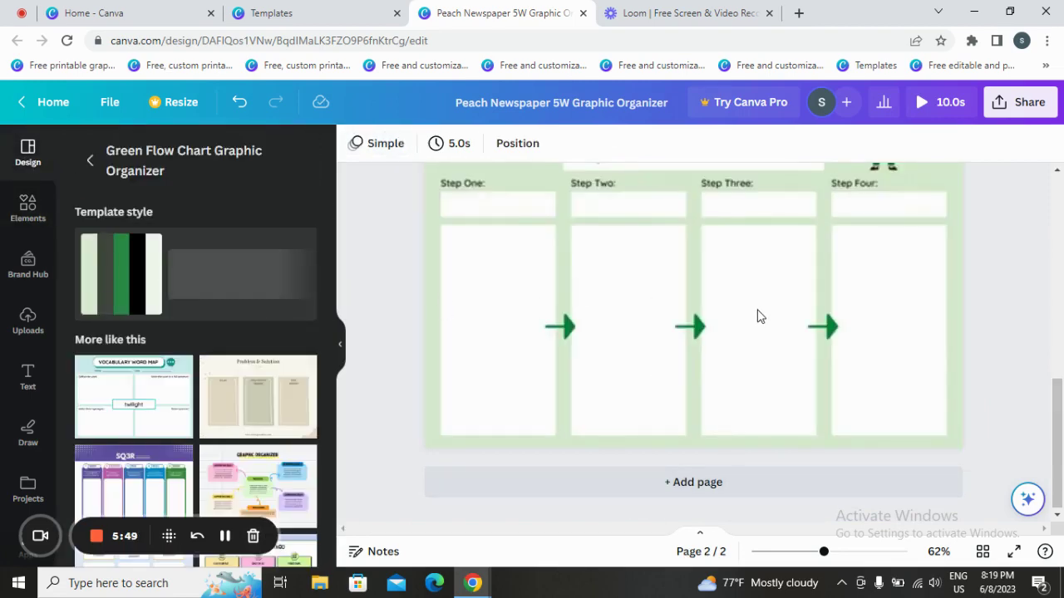
scroll(773, 299, down, 2)
click(780, 285)
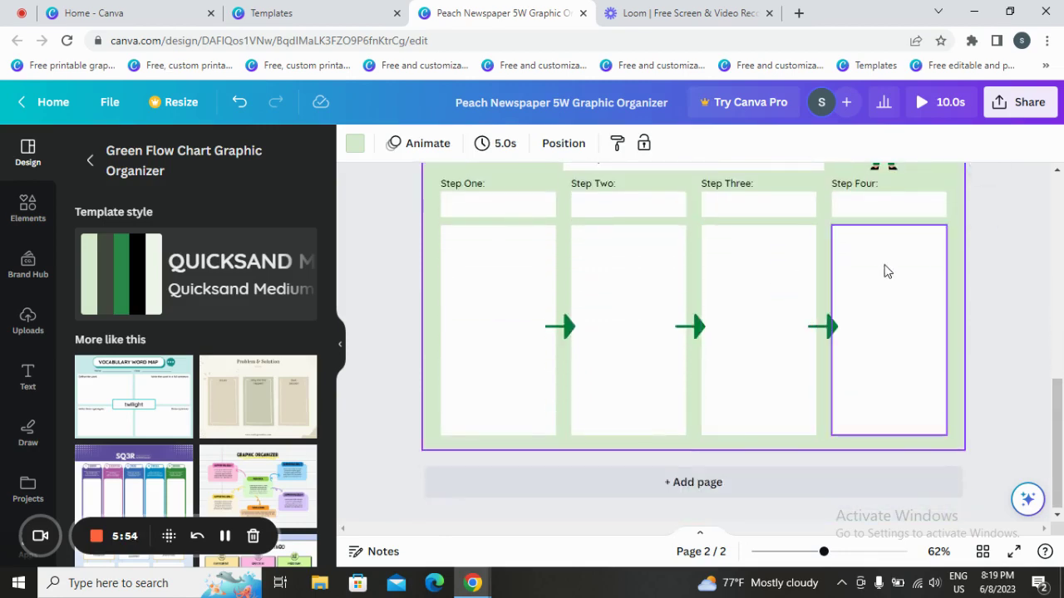
scroll(1013, 270, up, 5)
scroll(994, 204, down, 2)
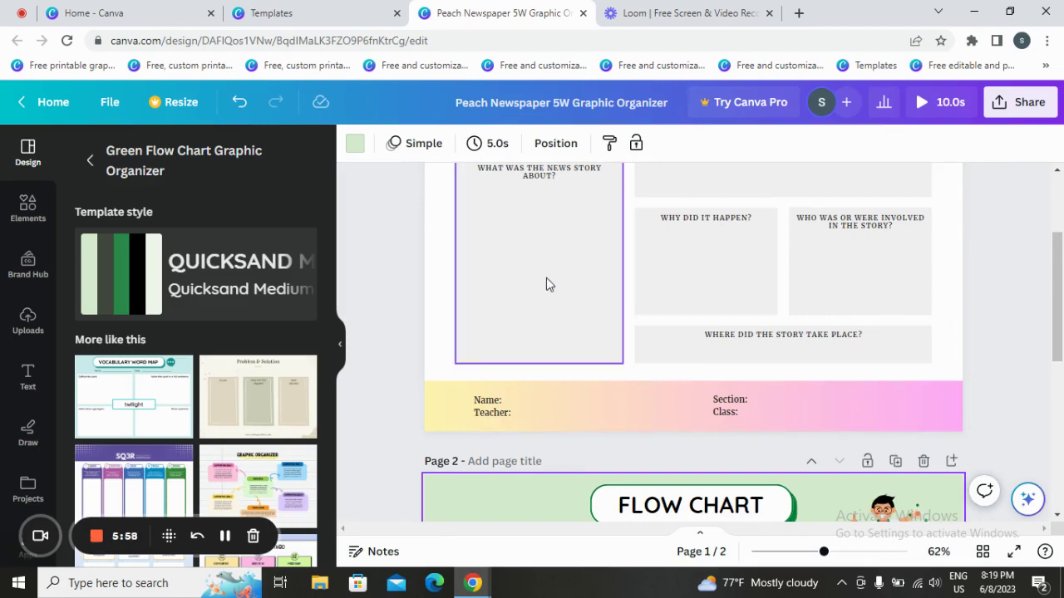
Change page 2's background colour to light blue-grey
click(379, 218)
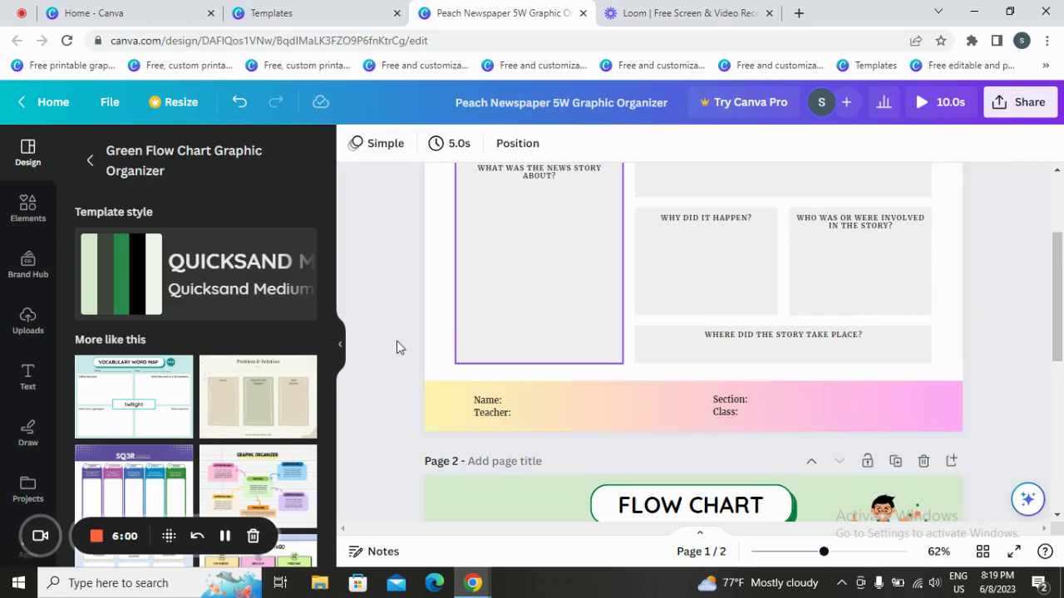
scroll(396, 348, down, 4)
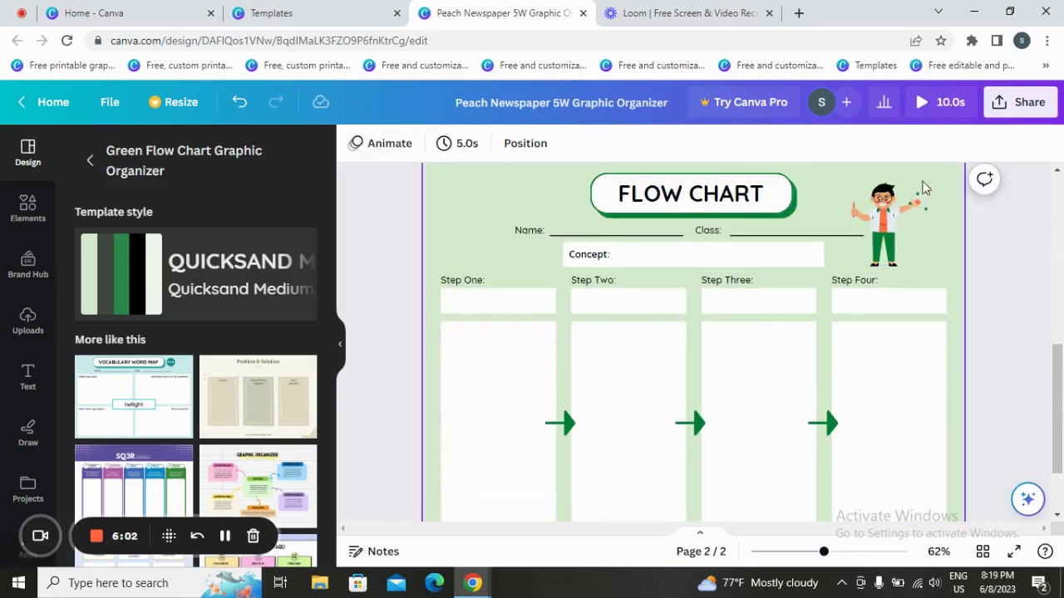
click(382, 188)
click(355, 147)
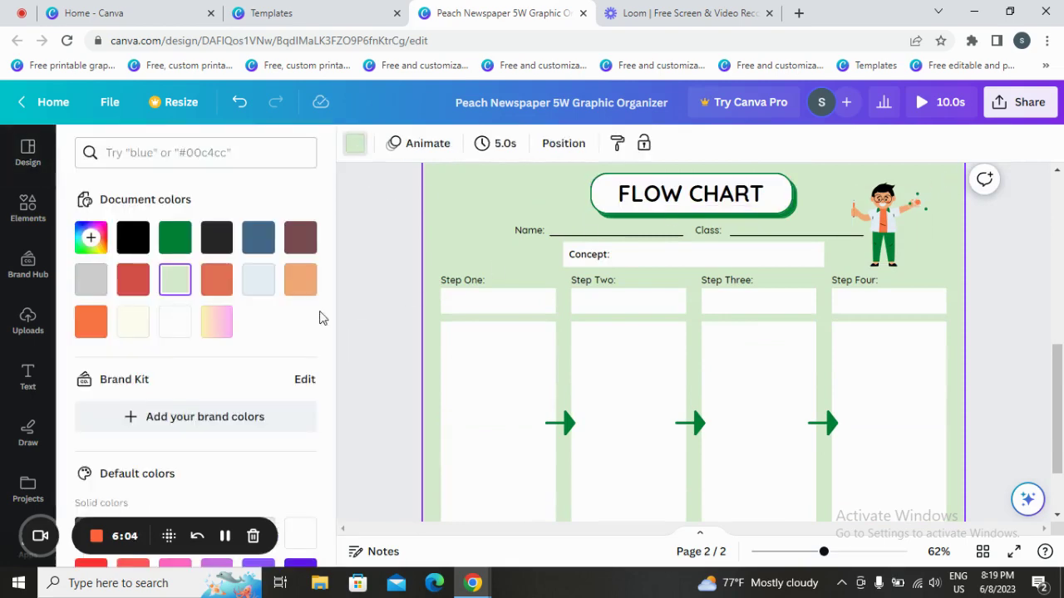
click(262, 280)
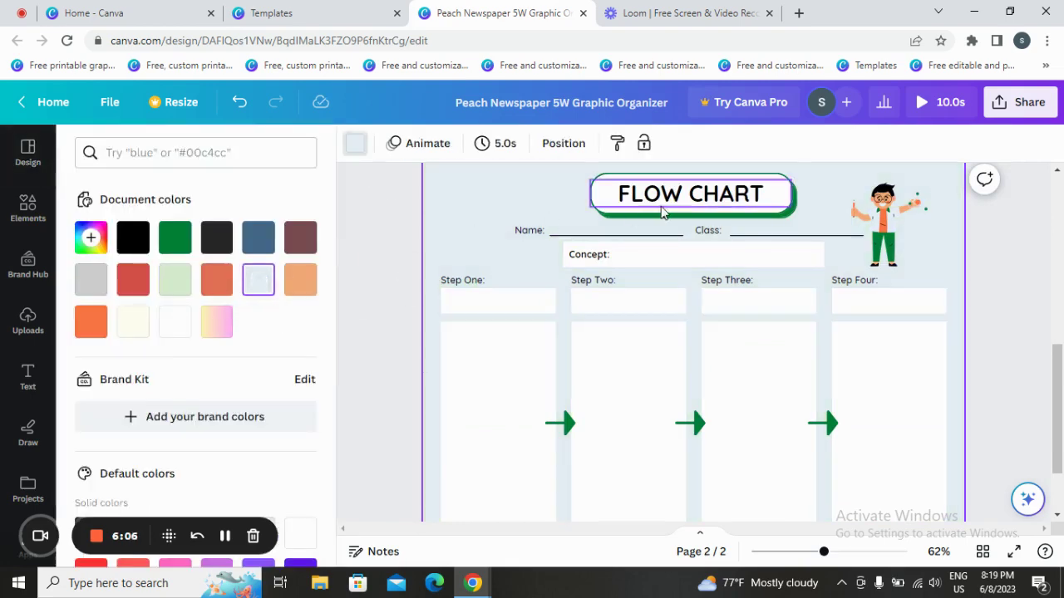
click(906, 241)
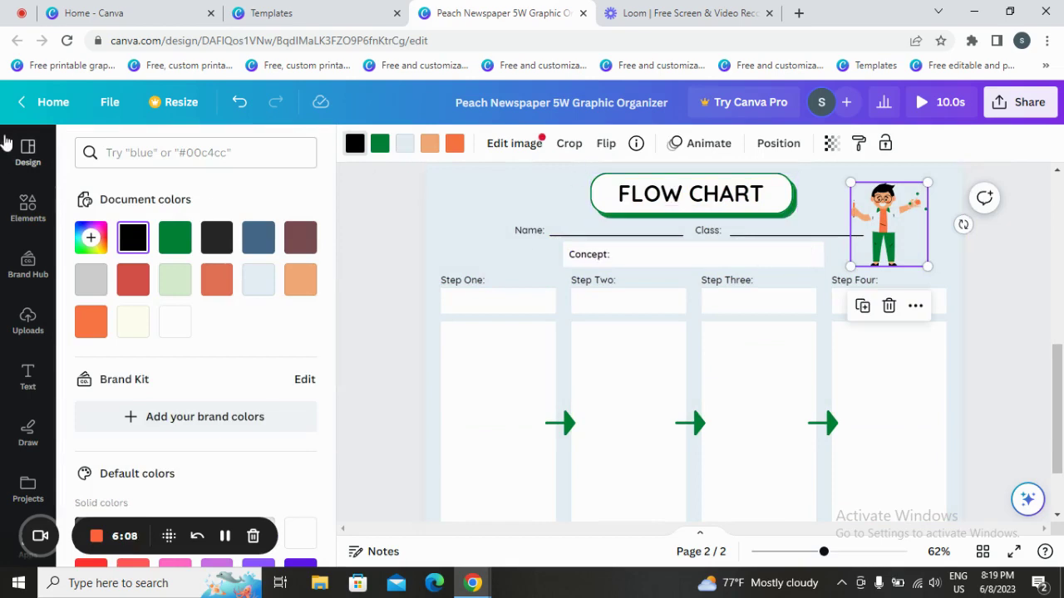
Browse the recommended graphics and delete the character sticker from page 2
click(27, 209)
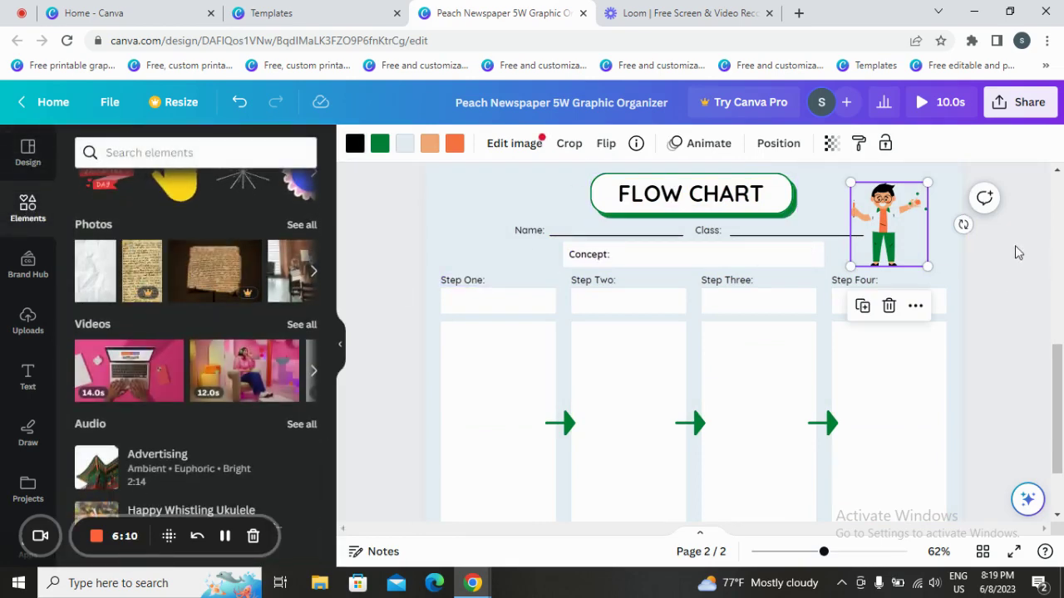
scroll(100, 378, up, 5)
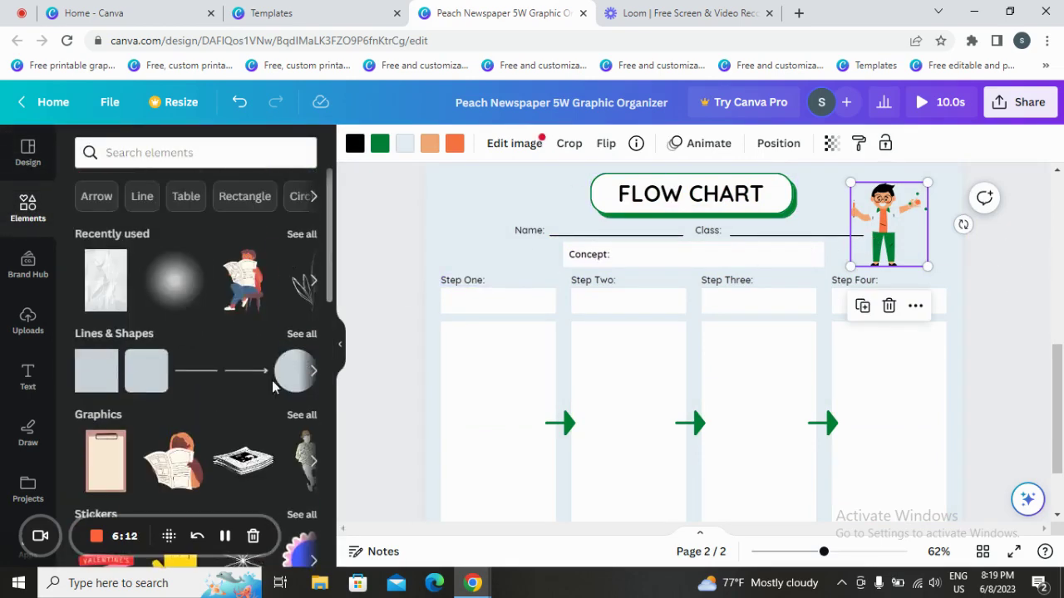
scroll(273, 386, down, 2)
click(302, 259)
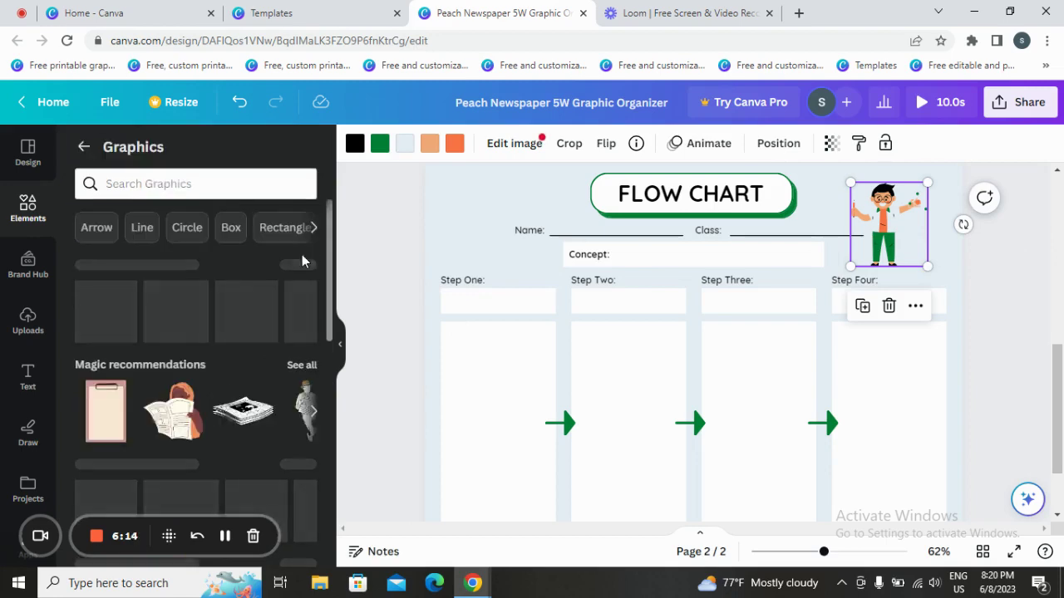
click(302, 264)
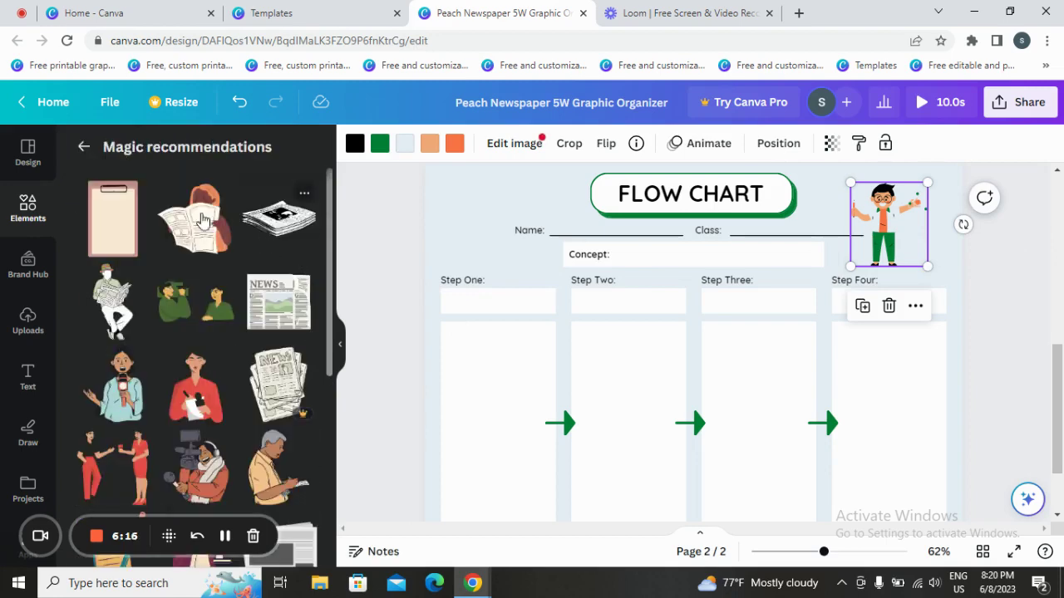
click(889, 307)
Add the notepad-and-pencil graphic, shrink it and place it beside the FLOW CHART title
scroll(194, 399, down, 3)
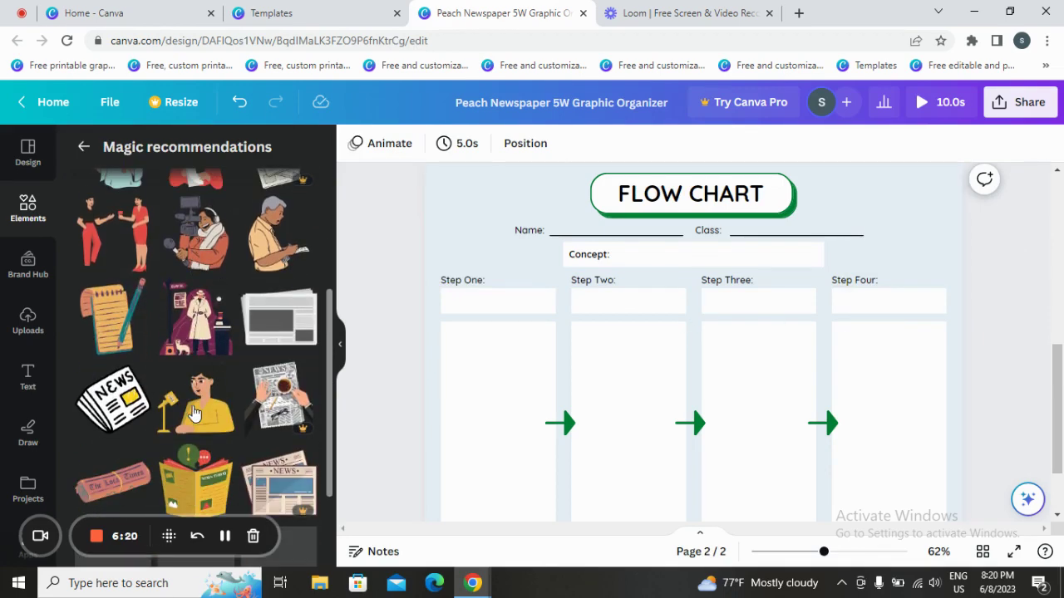
click(112, 318)
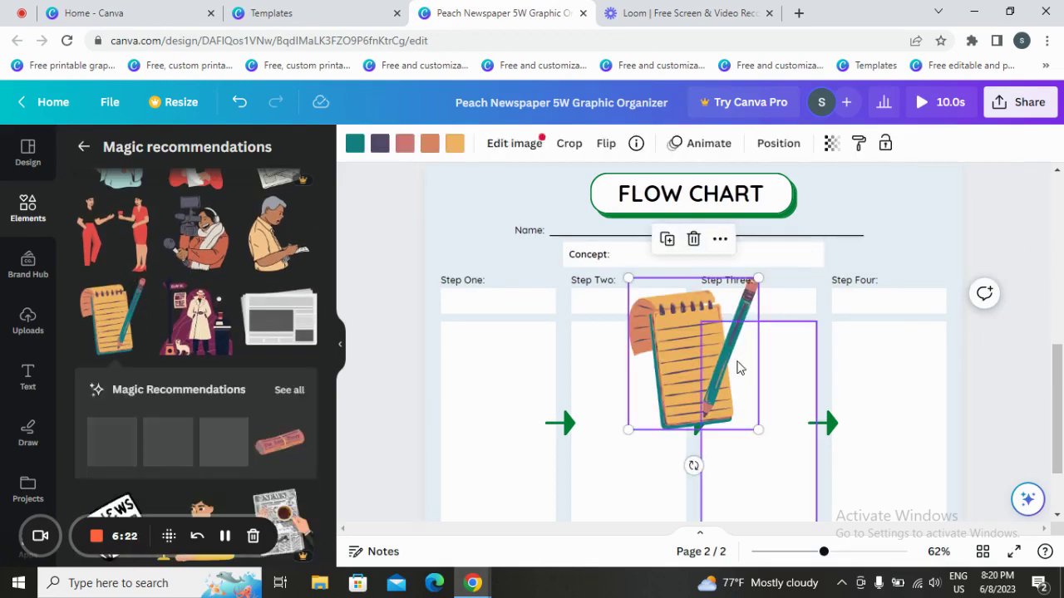
mouse_move(738, 368)
mouse_down()
mouse_move(804, 233)
mouse_move(908, 209)
mouse_up()
scroll(967, 493, up, 2)
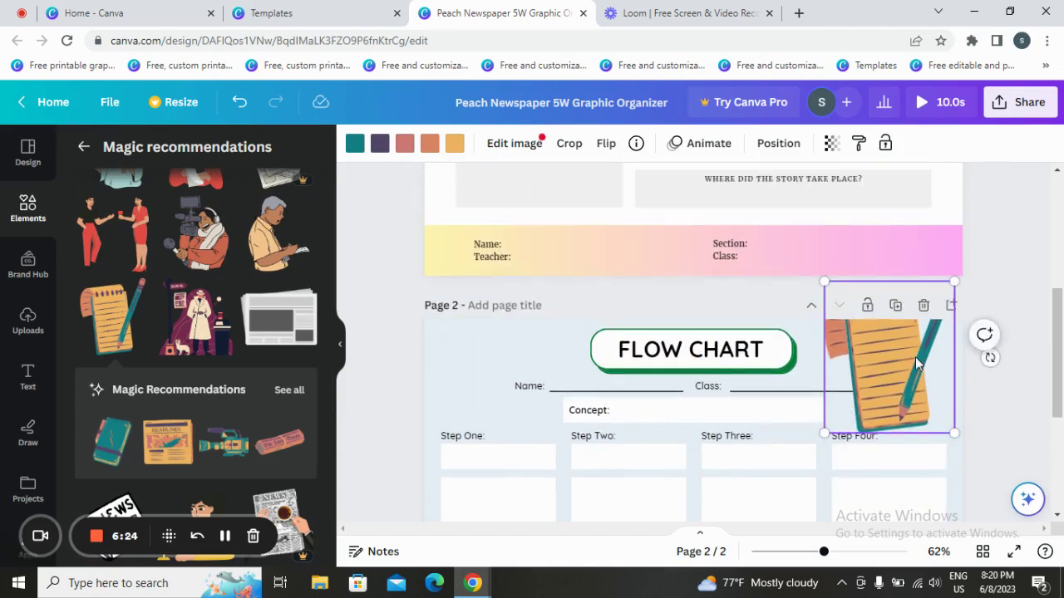
drag(937, 422, 900, 406)
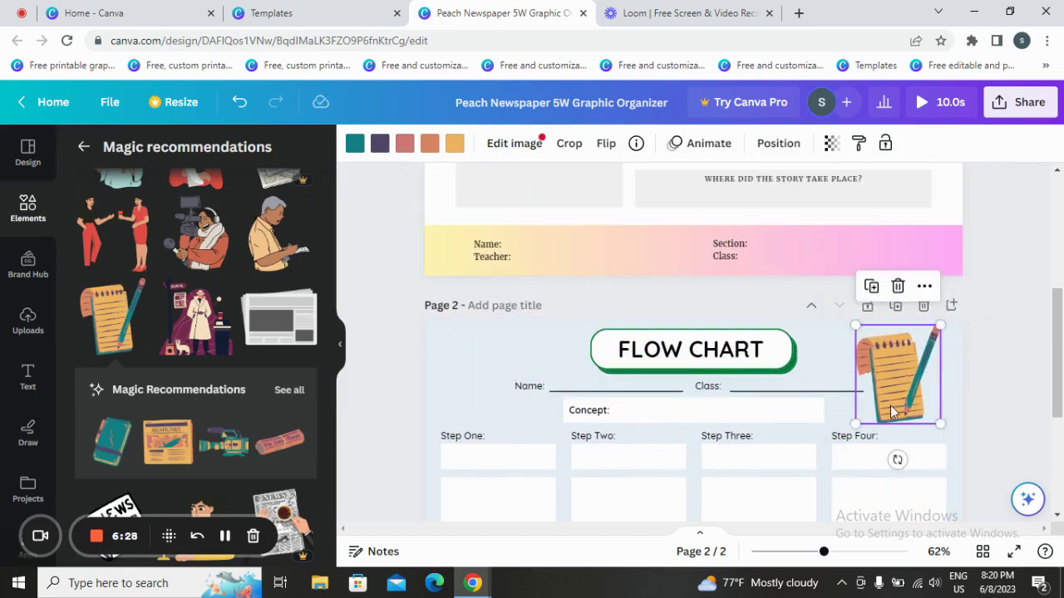
scroll(748, 391, down, 3)
click(776, 391)
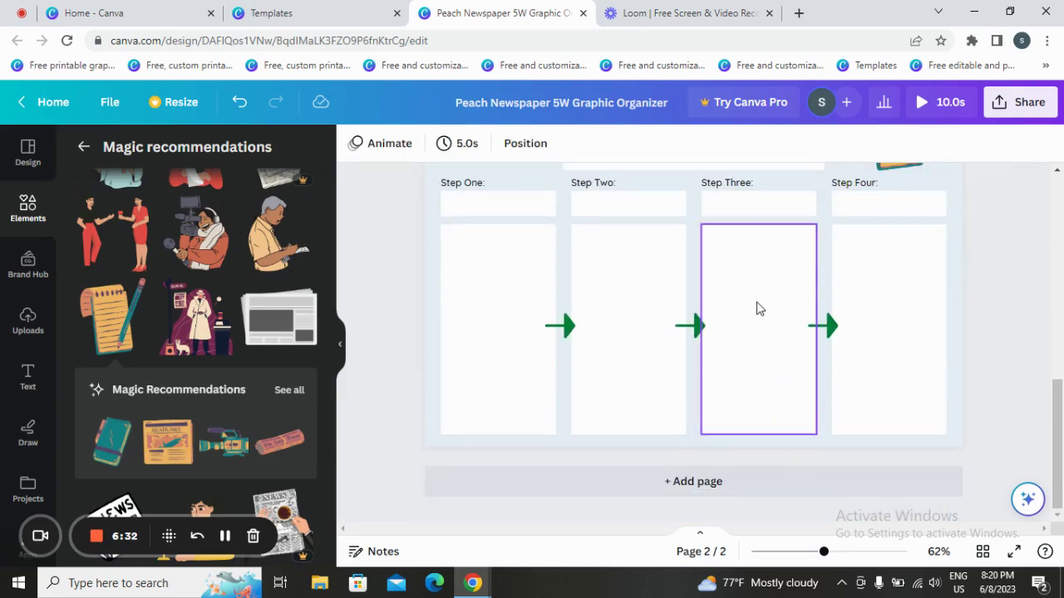
scroll(848, 340, up, 5)
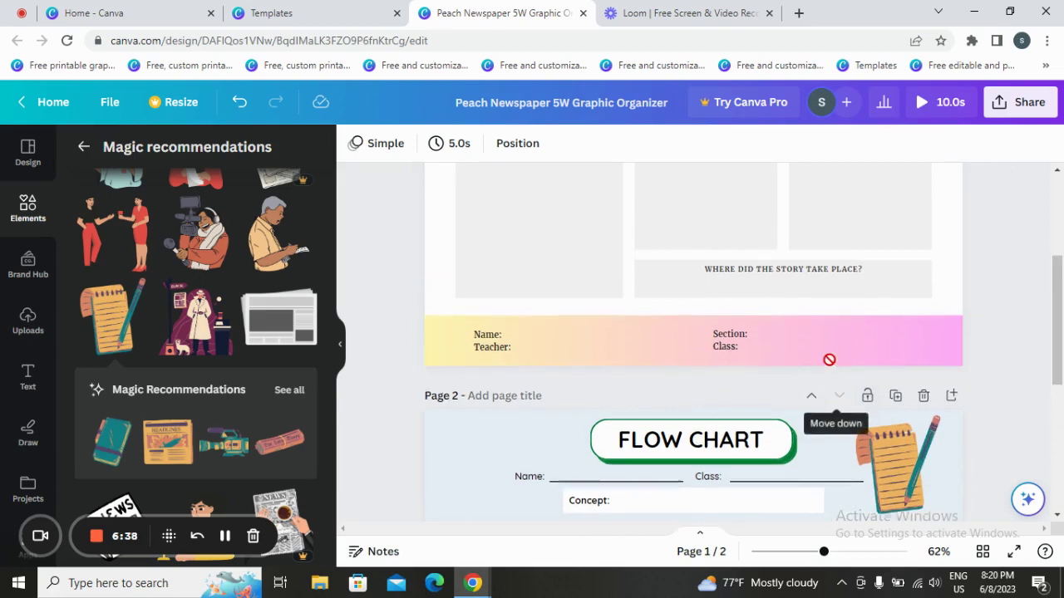
scroll(837, 353, up, 3)
scroll(926, 333, down, 8)
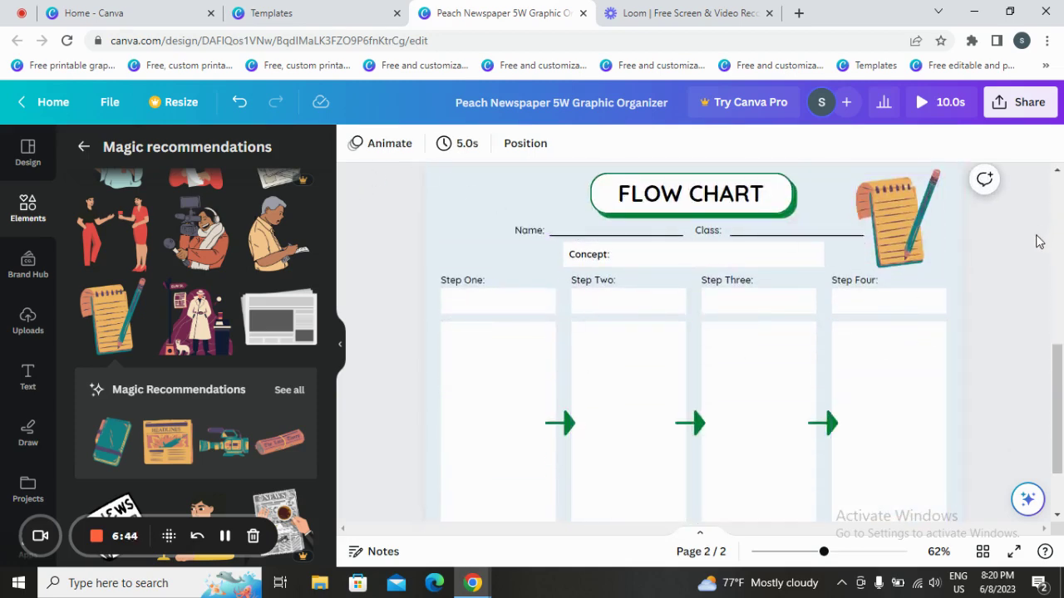
scroll(473, 441, down, 2)
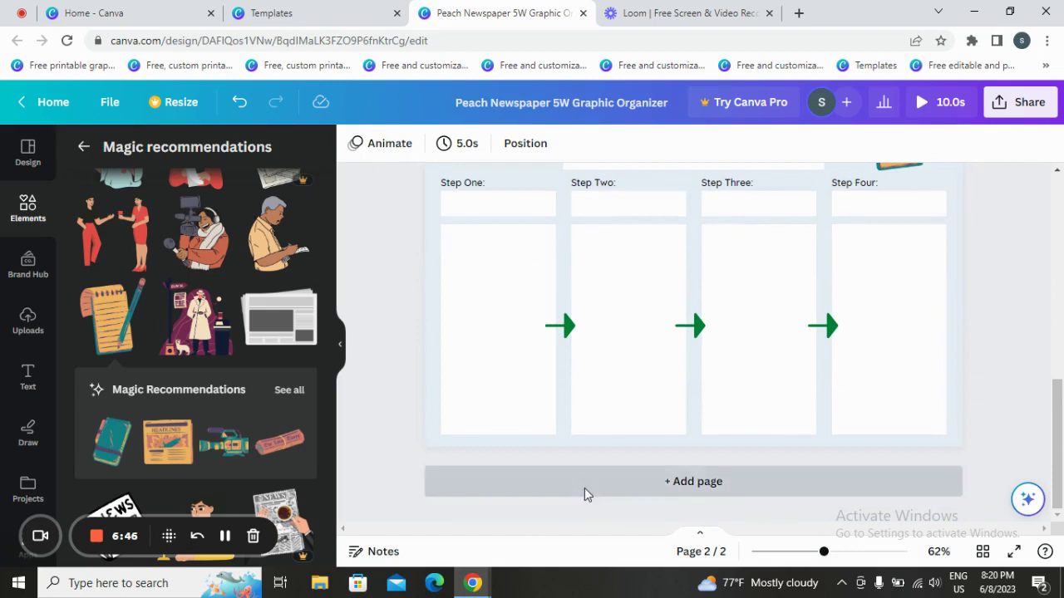
Add a third page after the flow chart and give it a white background
click(585, 489)
scroll(675, 374, down, 2)
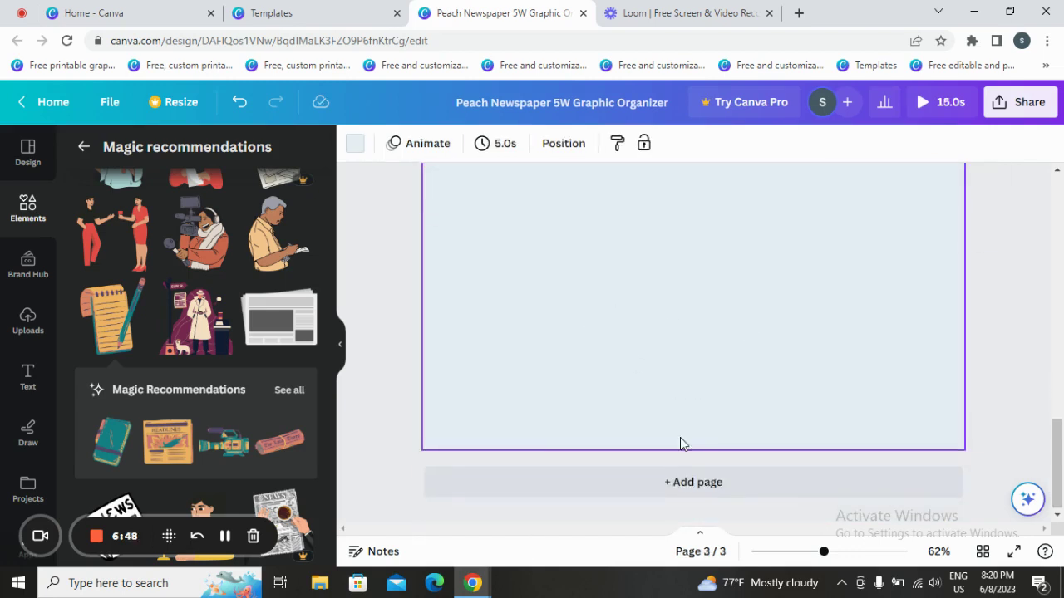
scroll(508, 384, up, 2)
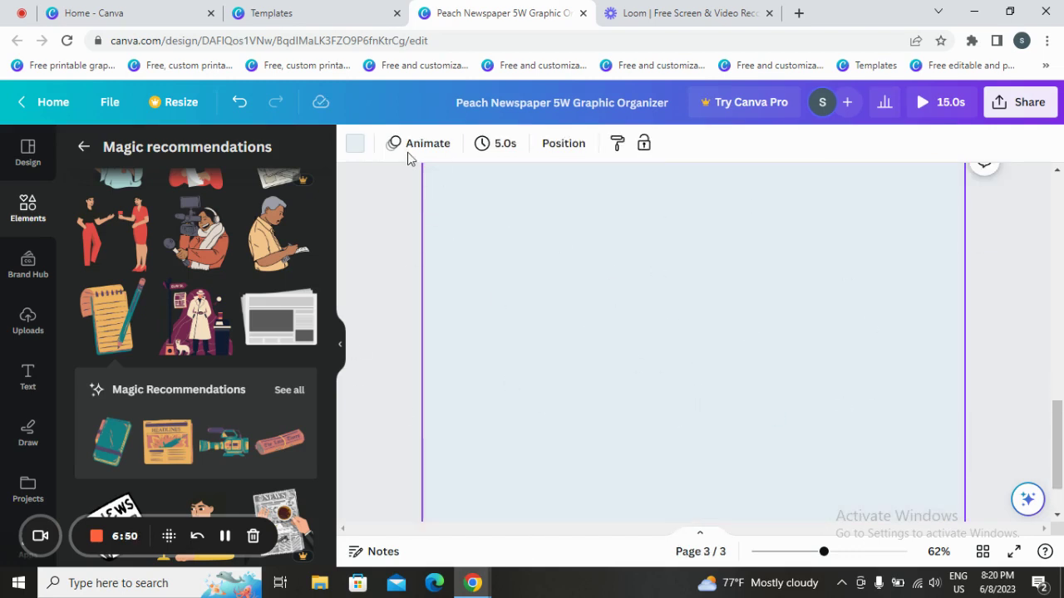
click(355, 147)
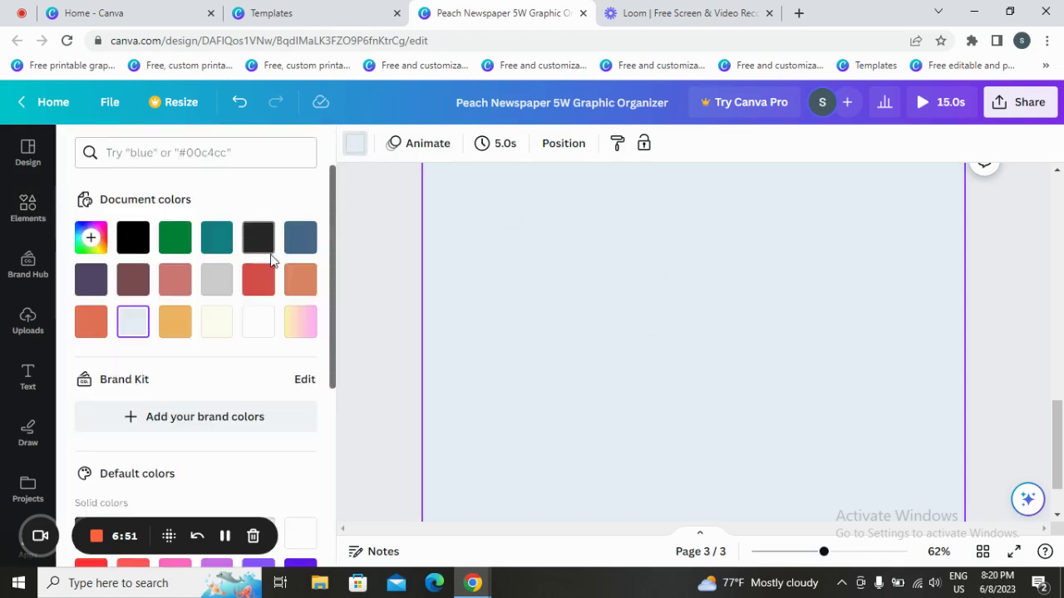
click(257, 322)
click(387, 250)
scroll(889, 285, up, 2)
scroll(888, 285, down, 4)
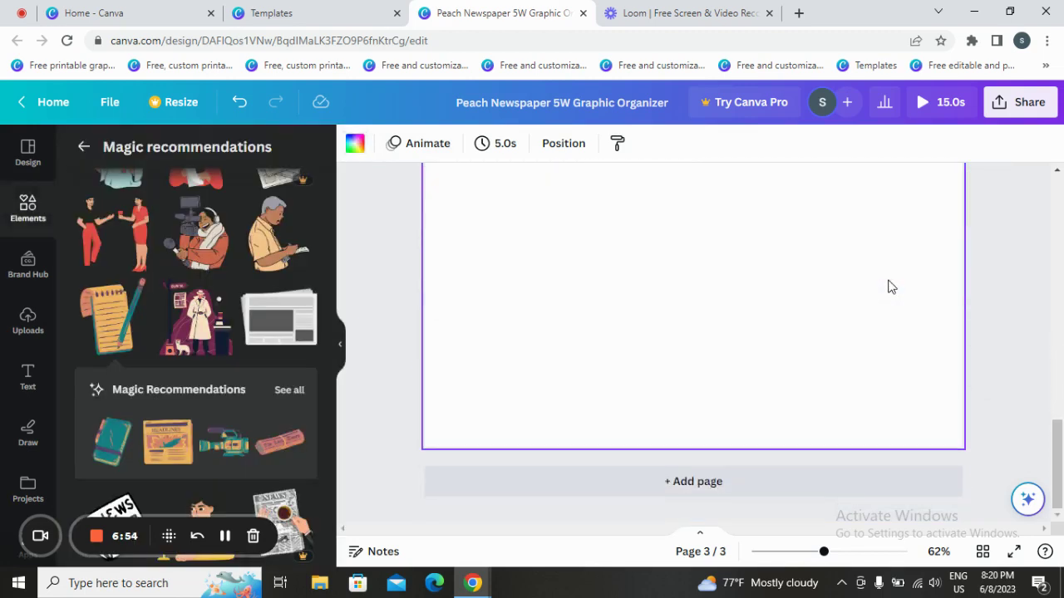
scroll(892, 299, up, 5)
scroll(881, 324, up, 2)
scroll(822, 368, down, 5)
scroll(237, 444, down, 3)
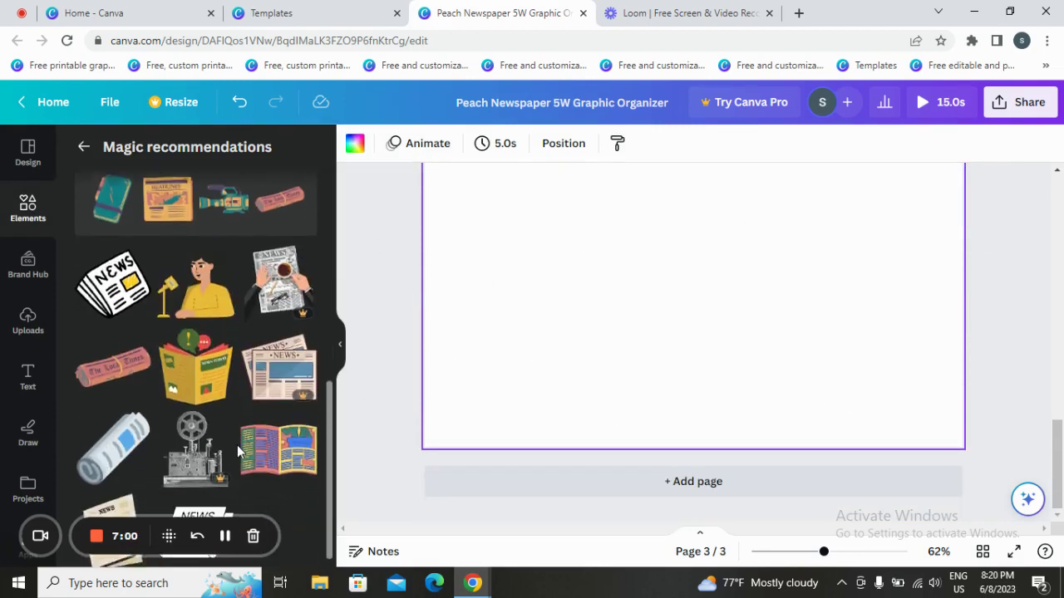
Switch to the freehand Draw tool from the side panel
click(30, 212)
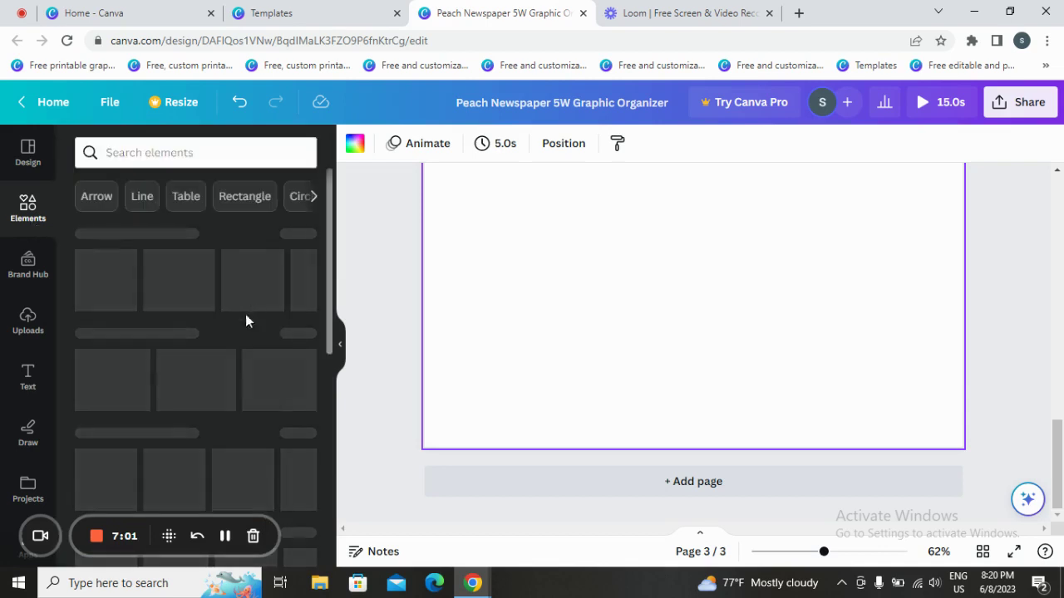
click(24, 375)
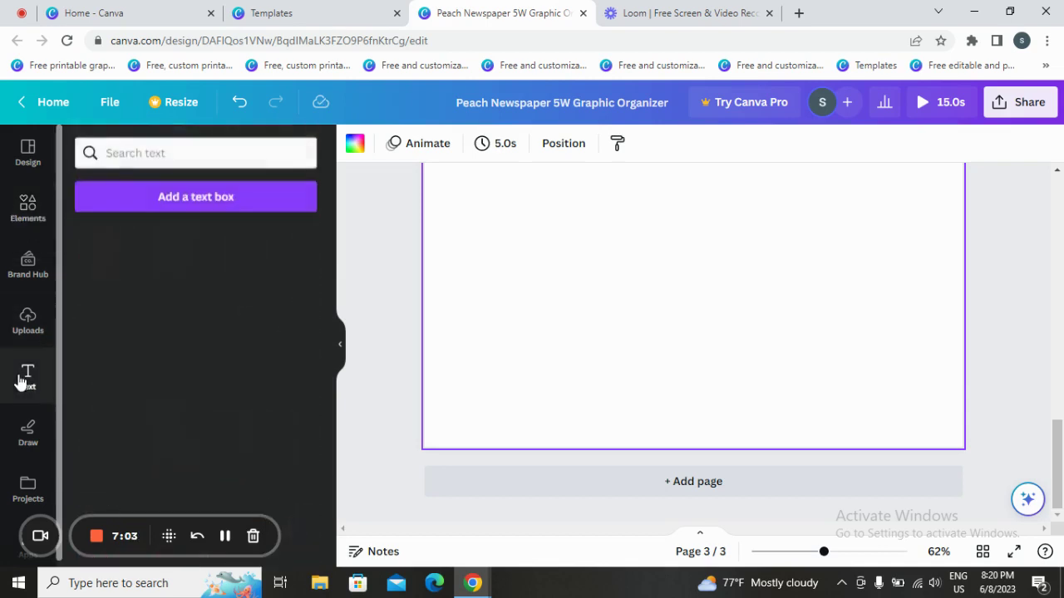
click(33, 428)
scroll(287, 333, up, 3)
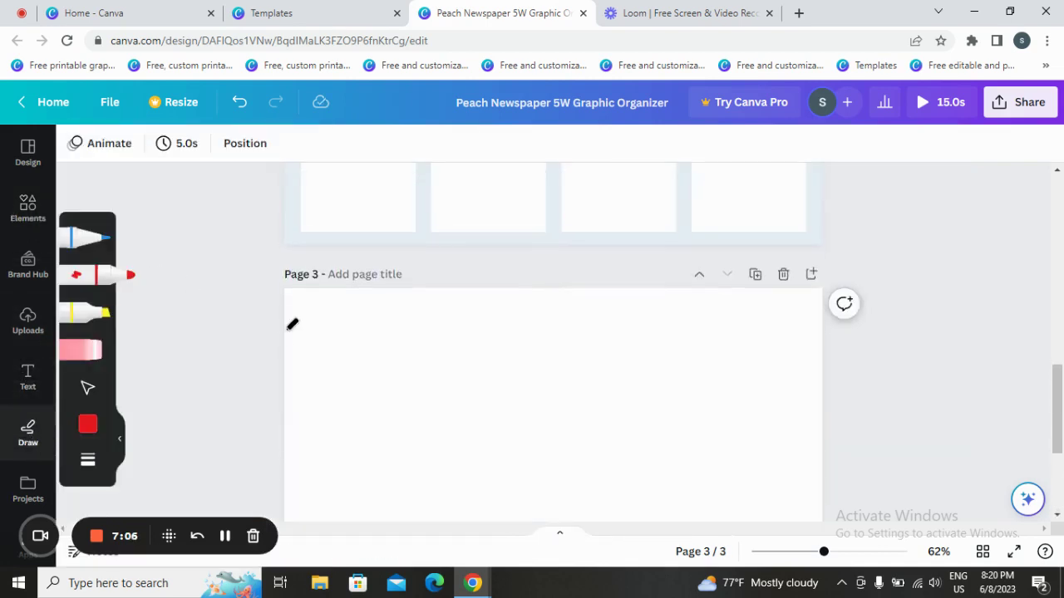
scroll(286, 336, down, 3)
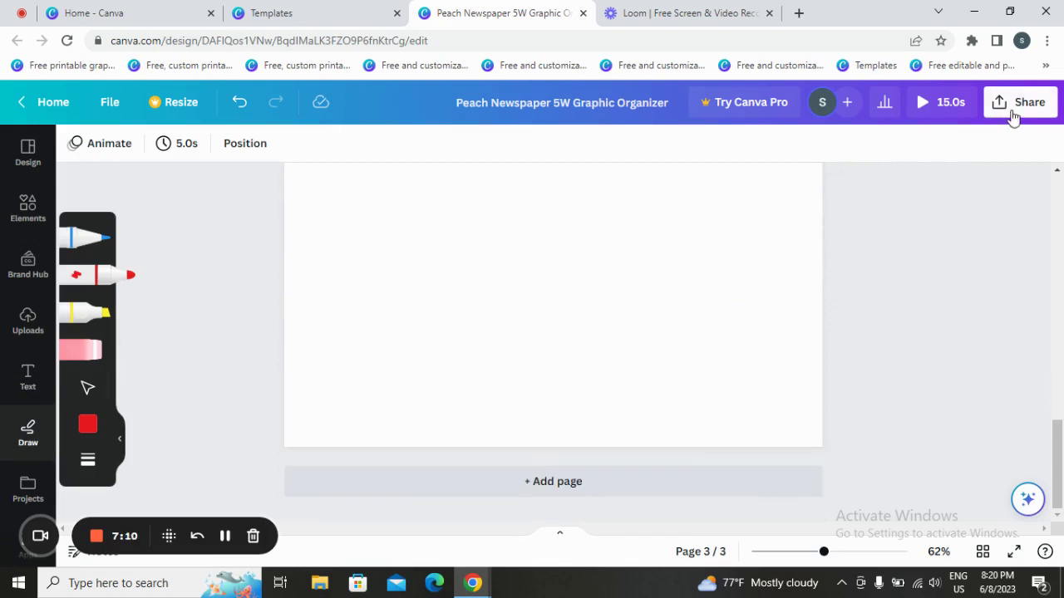
Check the available download file formats in the Share menu, then close them
scroll(540, 215, up, 10)
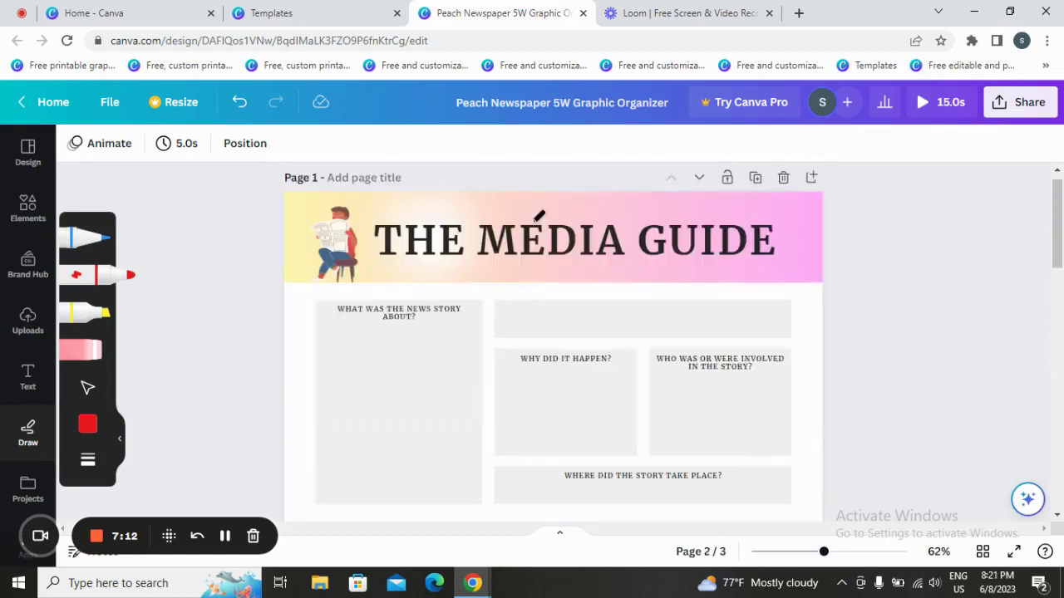
scroll(545, 241, down, 2)
scroll(547, 244, up, 3)
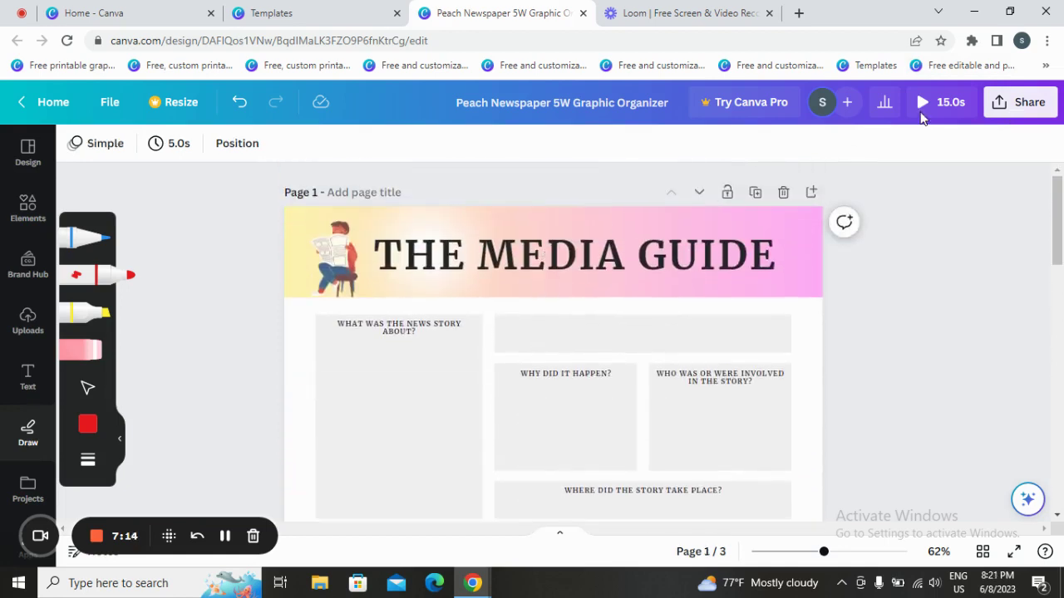
click(1021, 101)
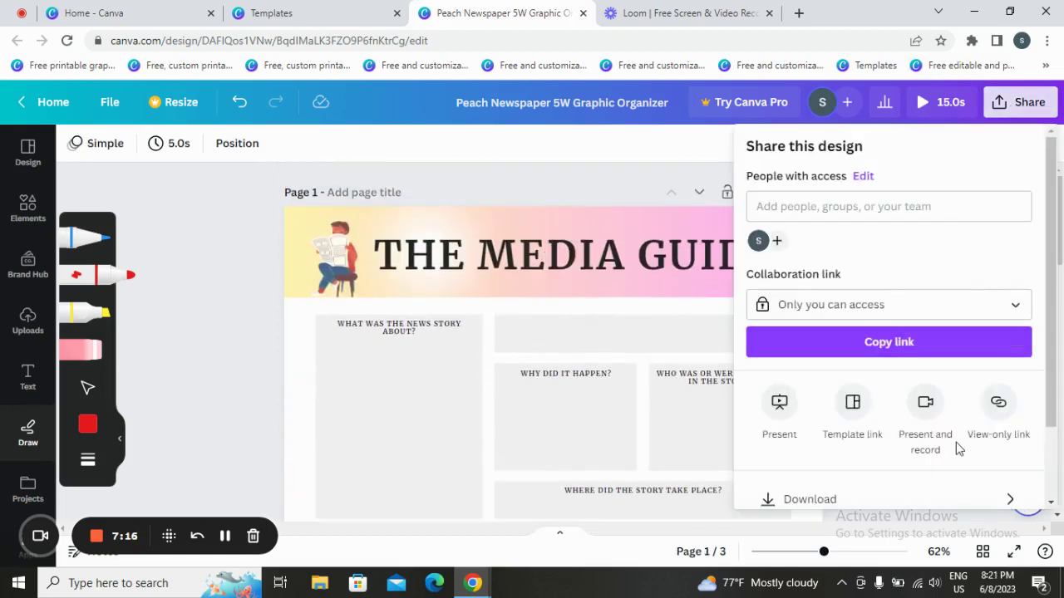
click(914, 499)
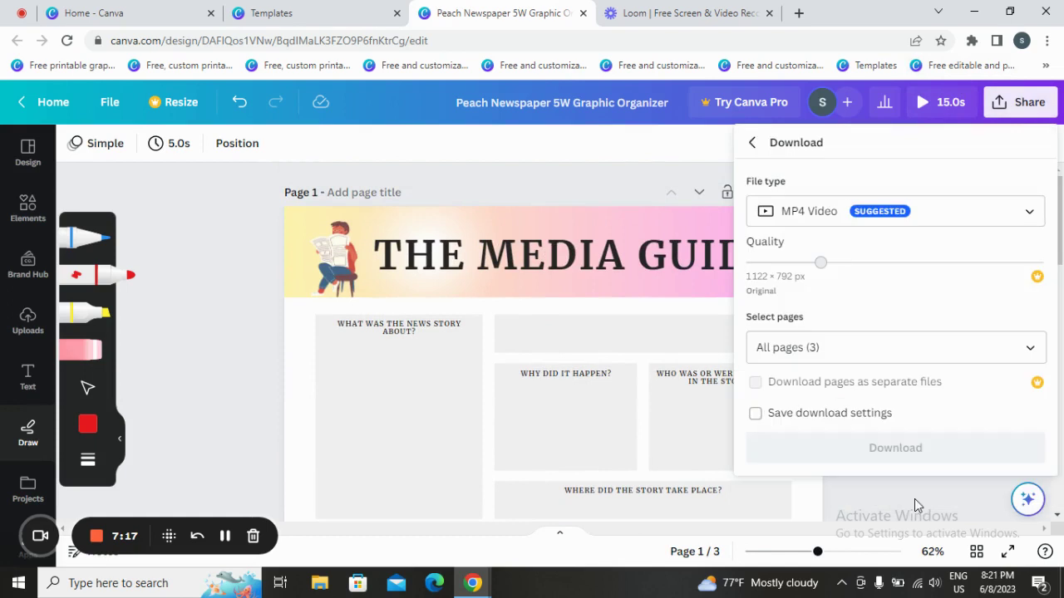
click(960, 221)
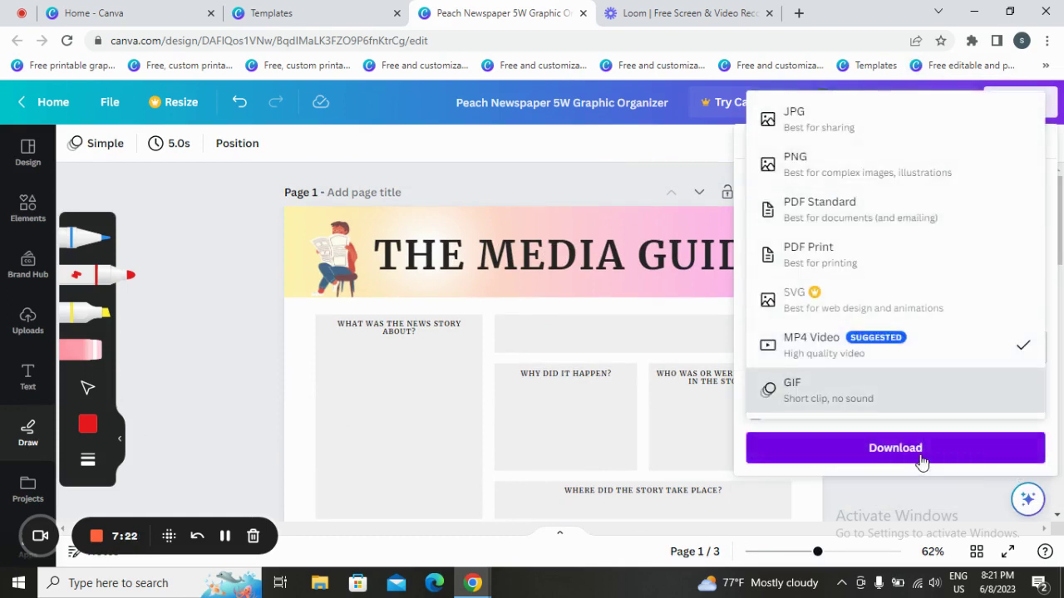
click(183, 326)
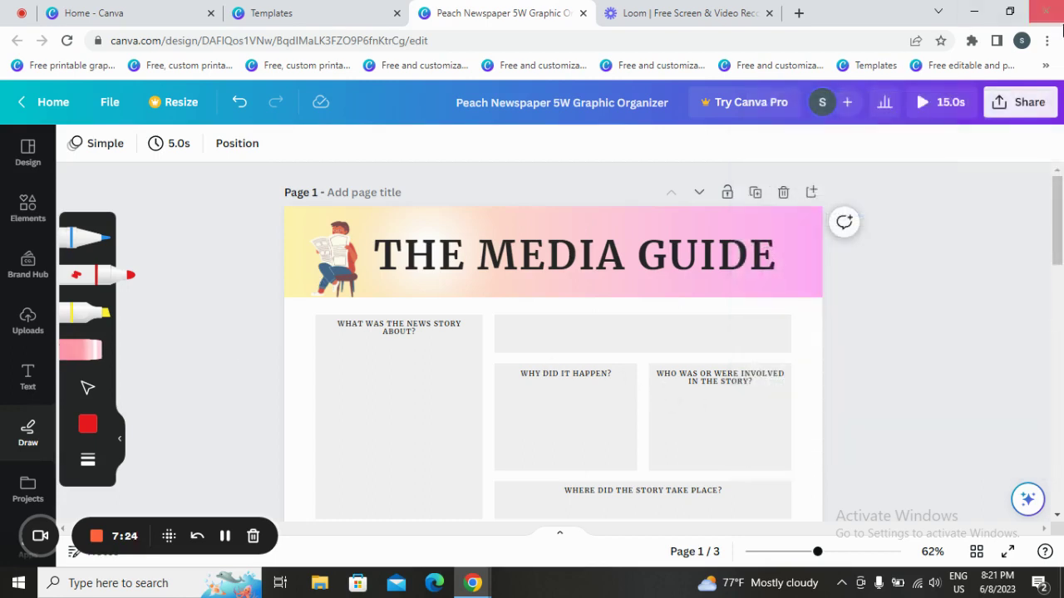
View the social media sharing destinations, then return to the main Share options
click(1045, 101)
scroll(864, 366, down, 2)
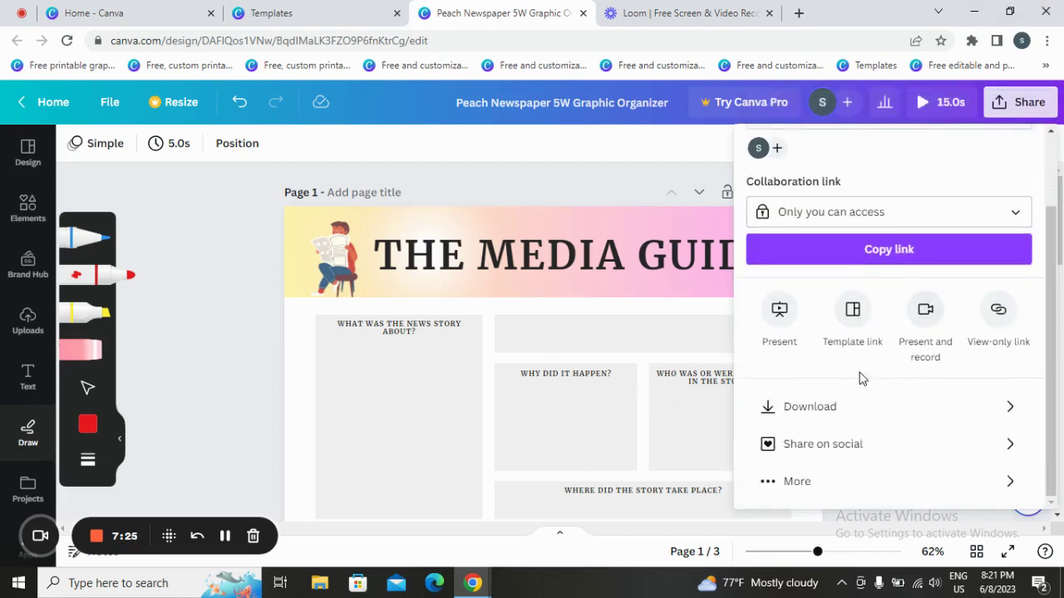
click(836, 438)
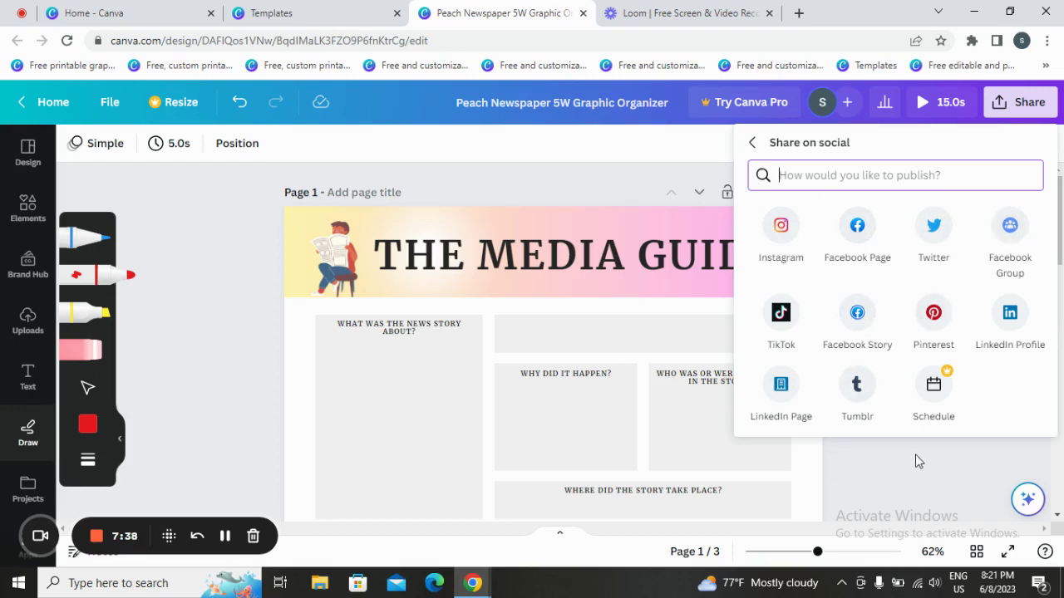
click(1023, 101)
click(1024, 108)
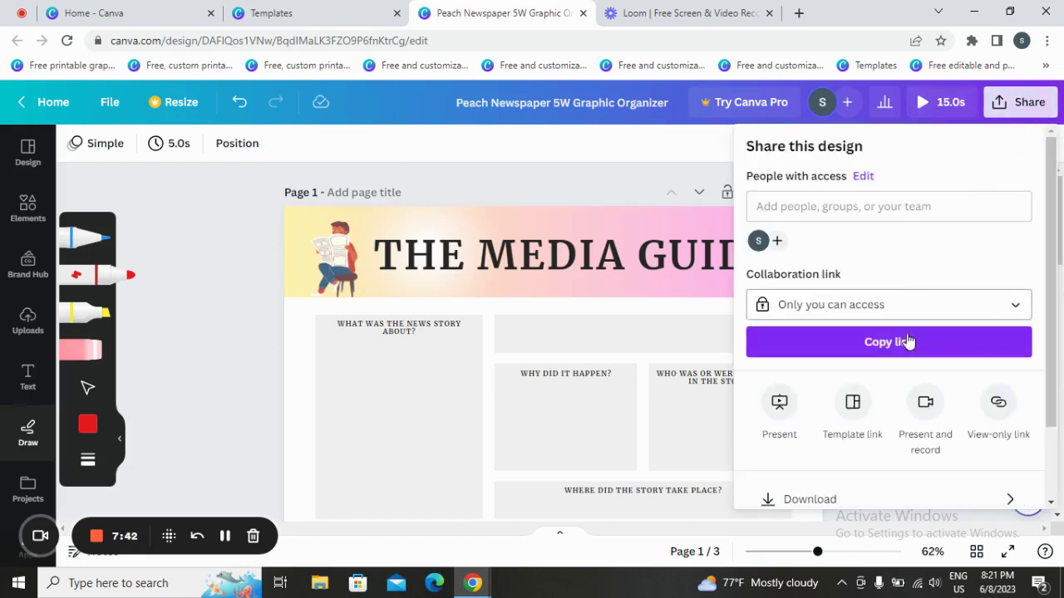